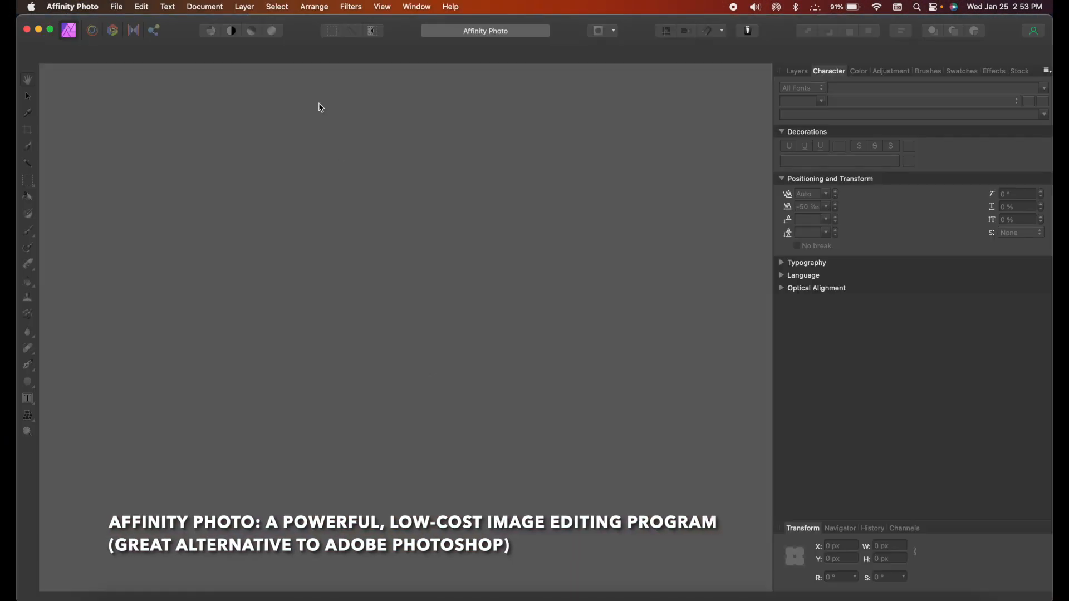
- Create a new document with a page width and height of 1000 px at 300 DPI
click(116, 8)
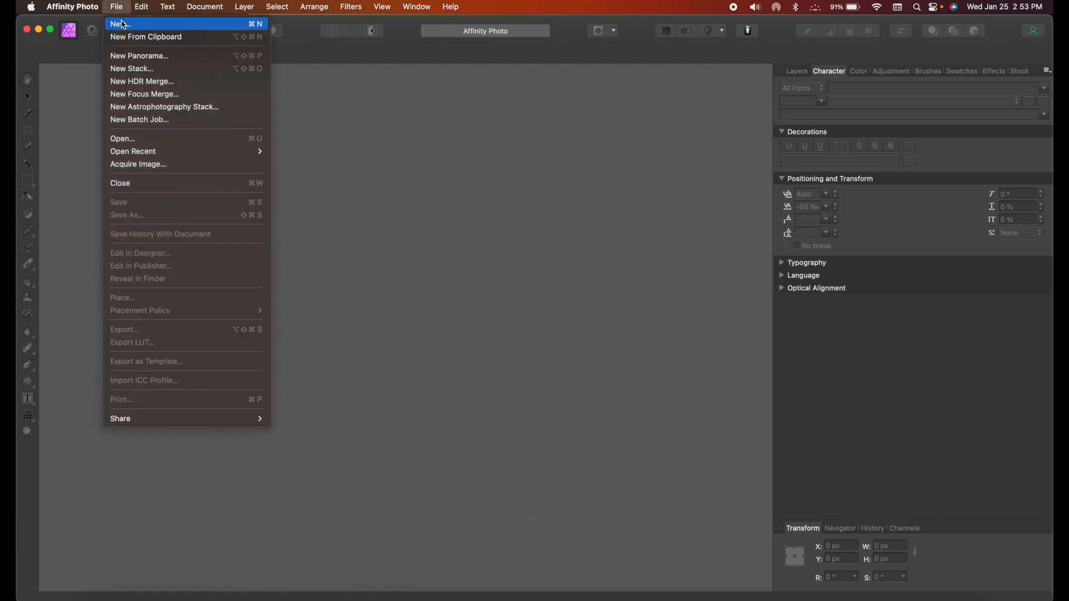
click(124, 24)
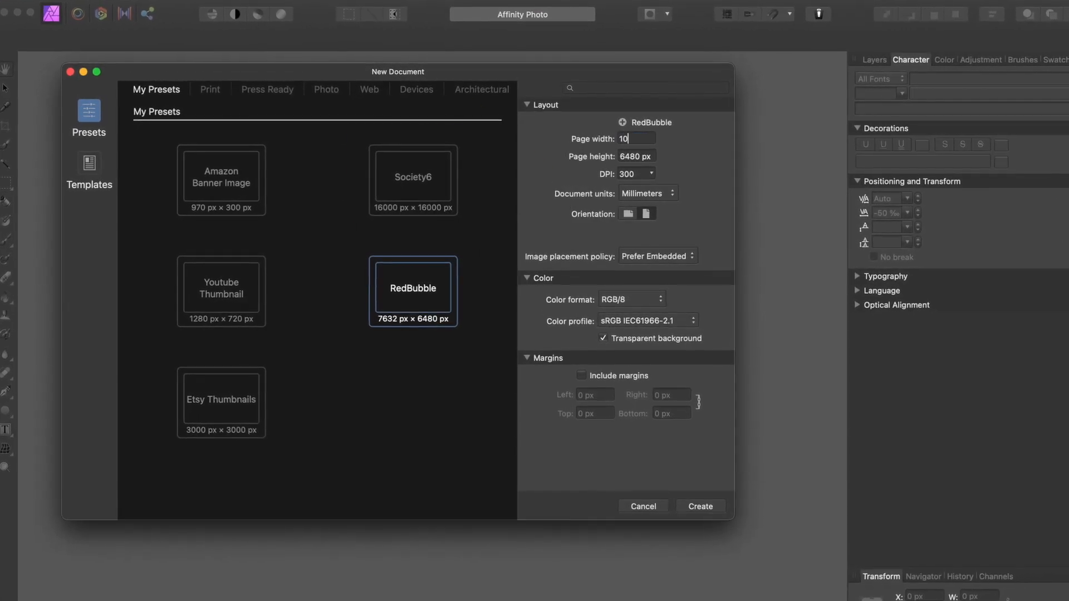
text(1000)
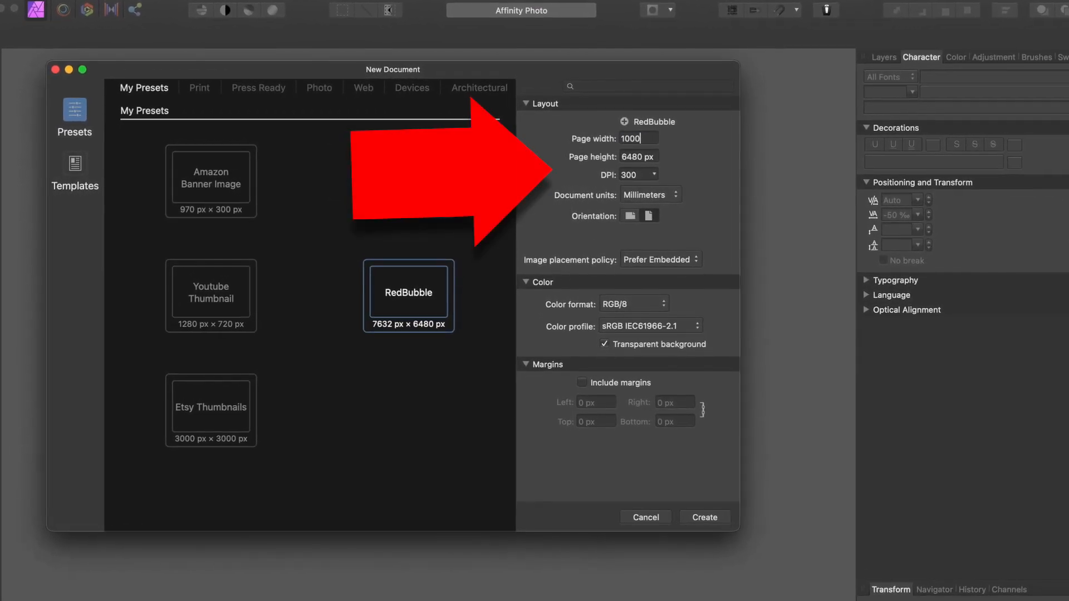
key(Tab)
text(1000)
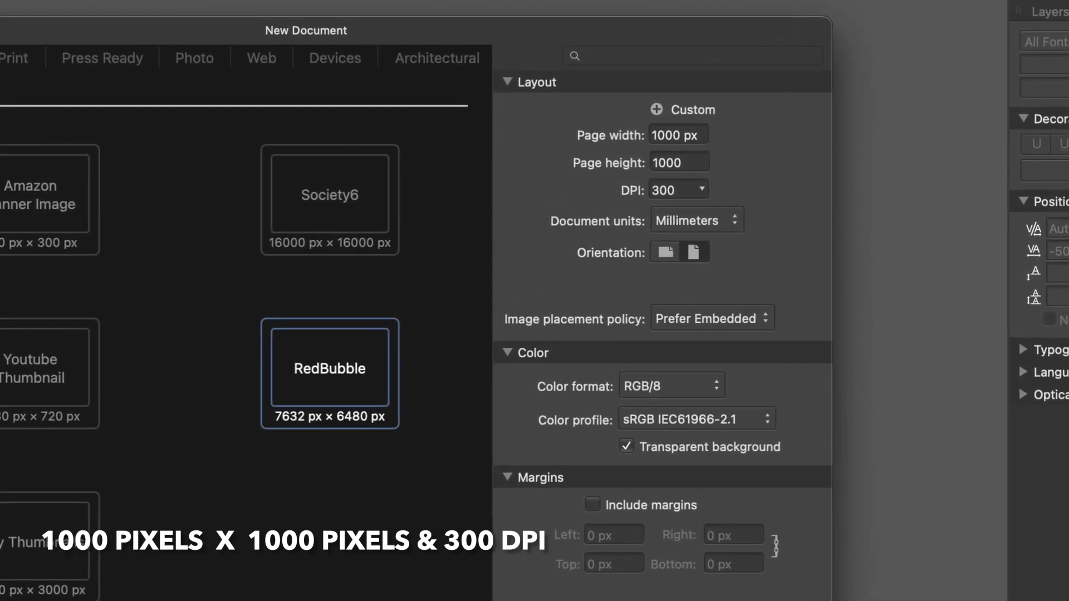
key(Return)
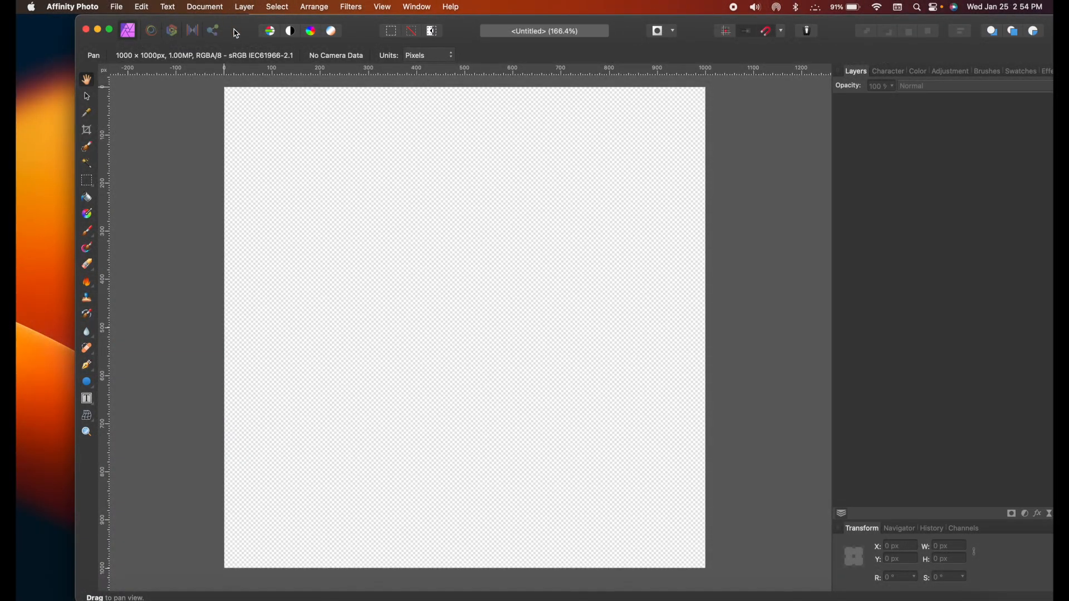
drag(236, 33, 549, 9)
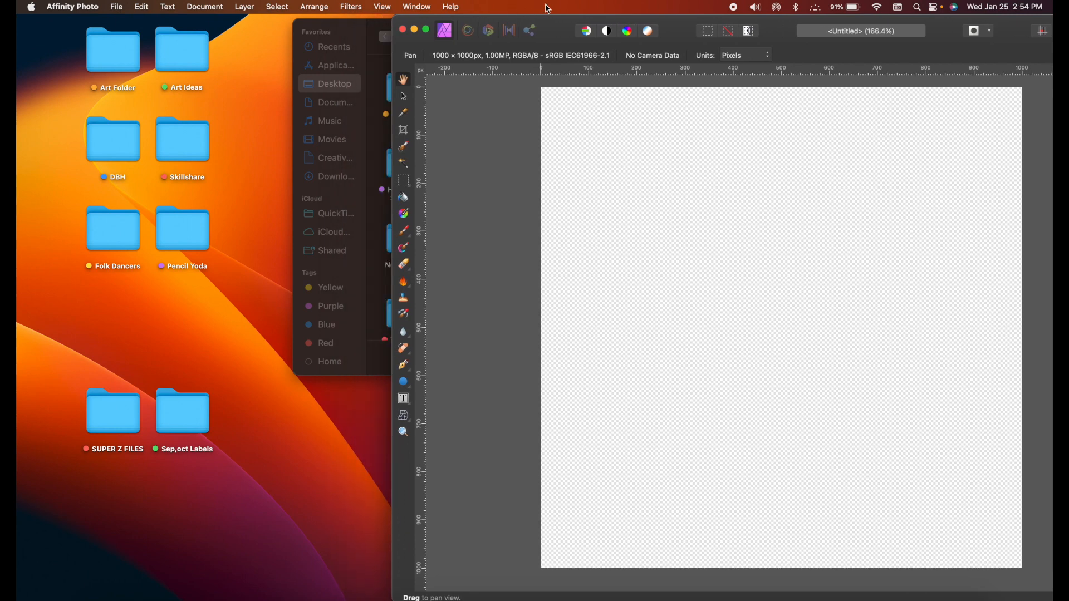
click(356, 30)
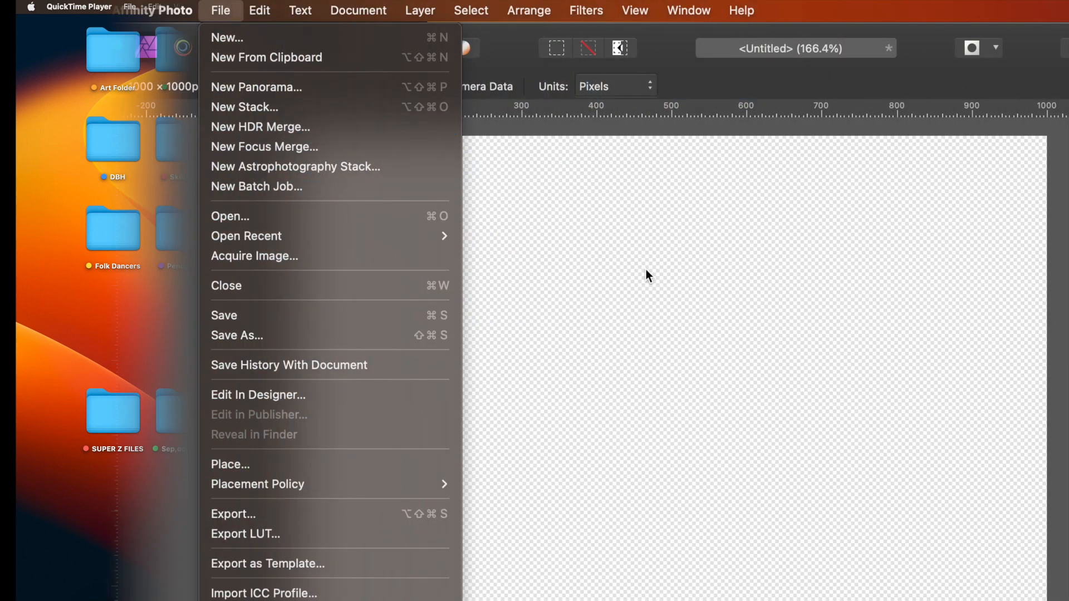
click(665, 83)
- Choose Untitled_Artwork.png from the Orange Dancers folder, inside Folk Dancers on the Desktop, as the image to place
click(217, 10)
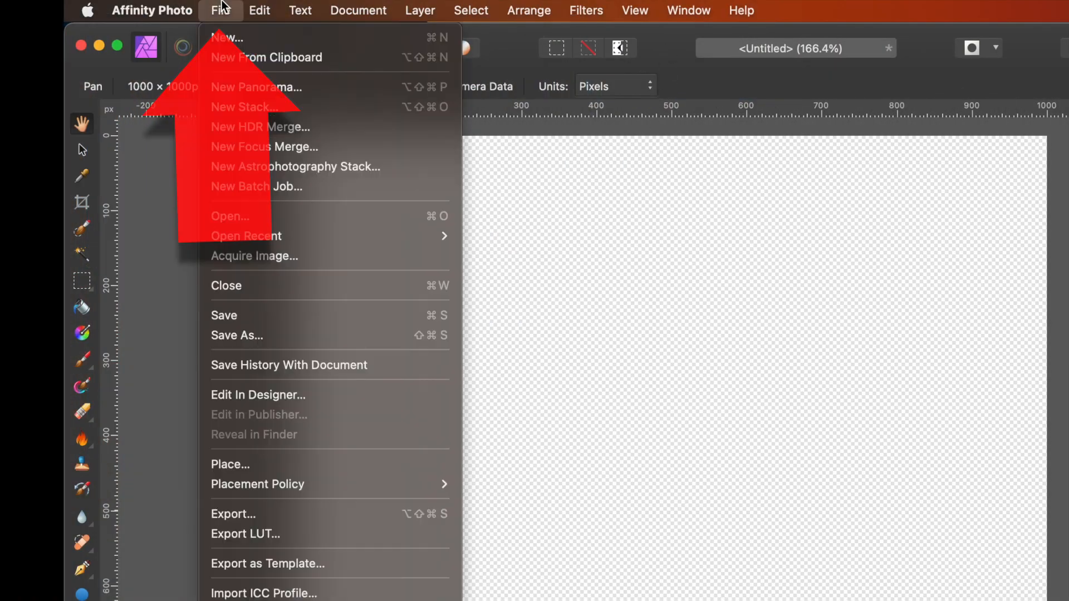
click(255, 465)
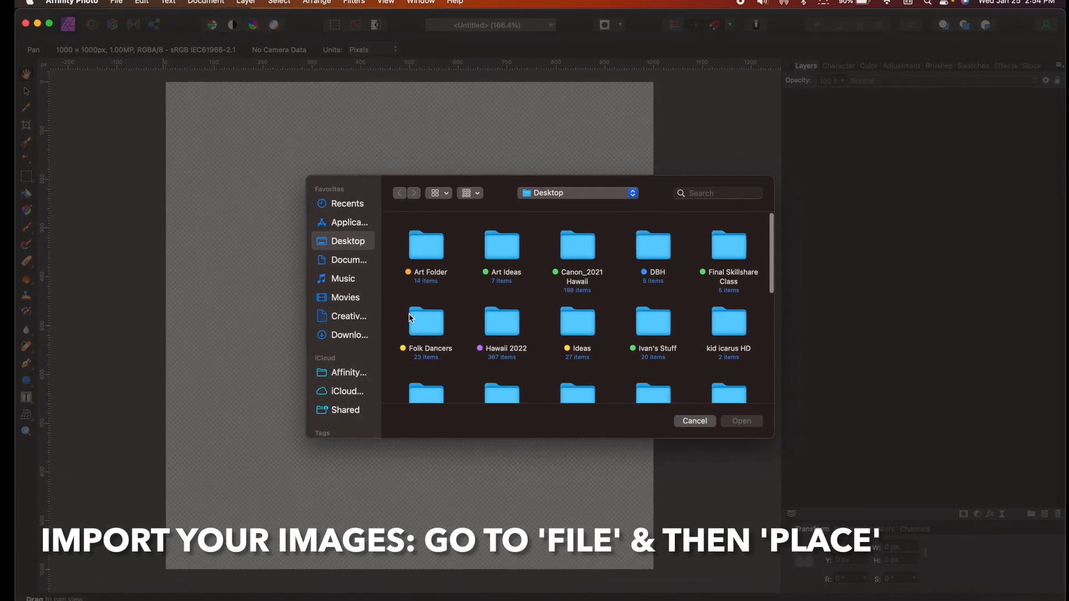
scroll(570, 343, down, 2)
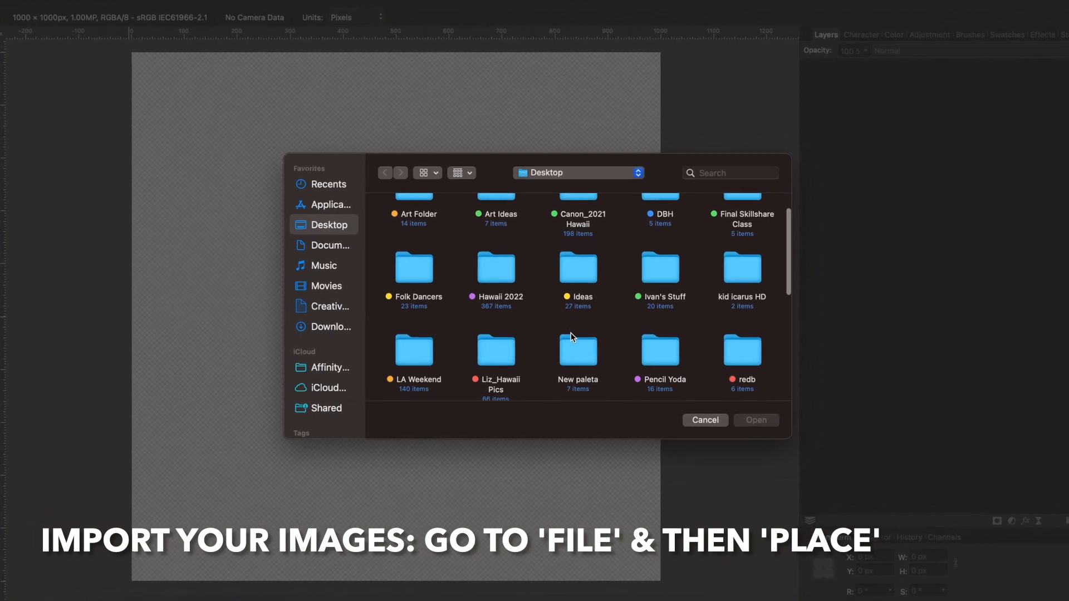
double_click(417, 285)
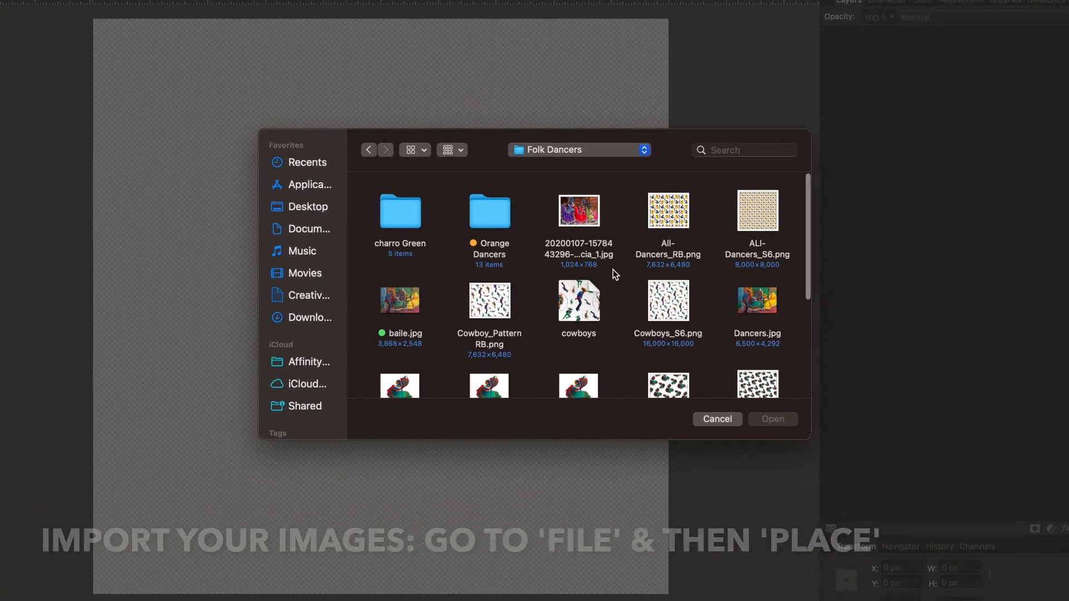
double_click(491, 217)
scroll(577, 354, down, 1)
click(577, 350)
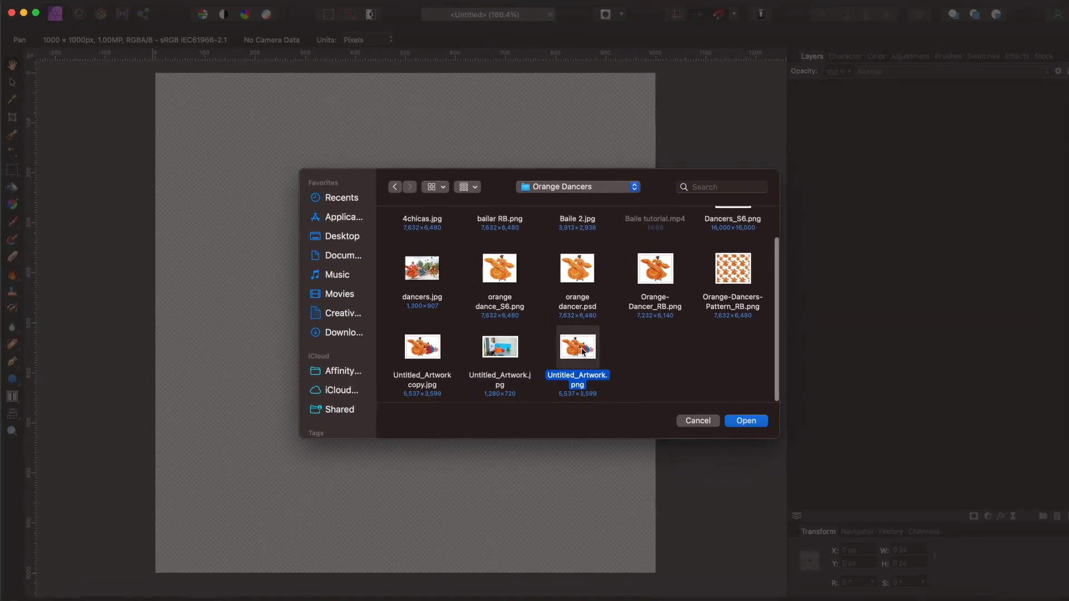
click(740, 421)
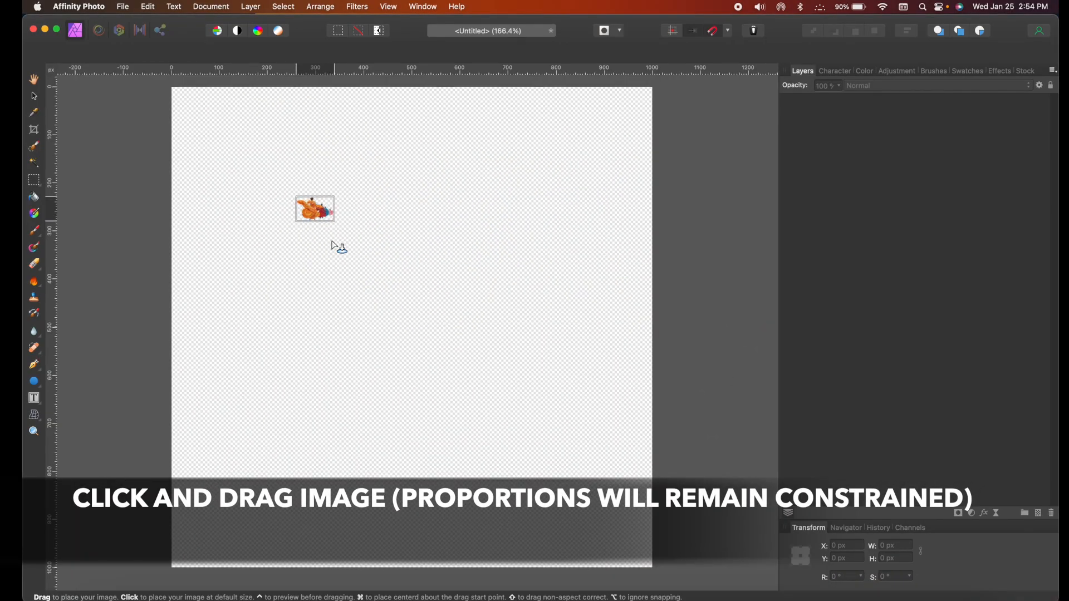
- Place the artwork on the canvas, enlarge it to about 809 × 526 px and position it near the middle
drag(396, 346, 533, 533)
drag(481, 314, 424, 318)
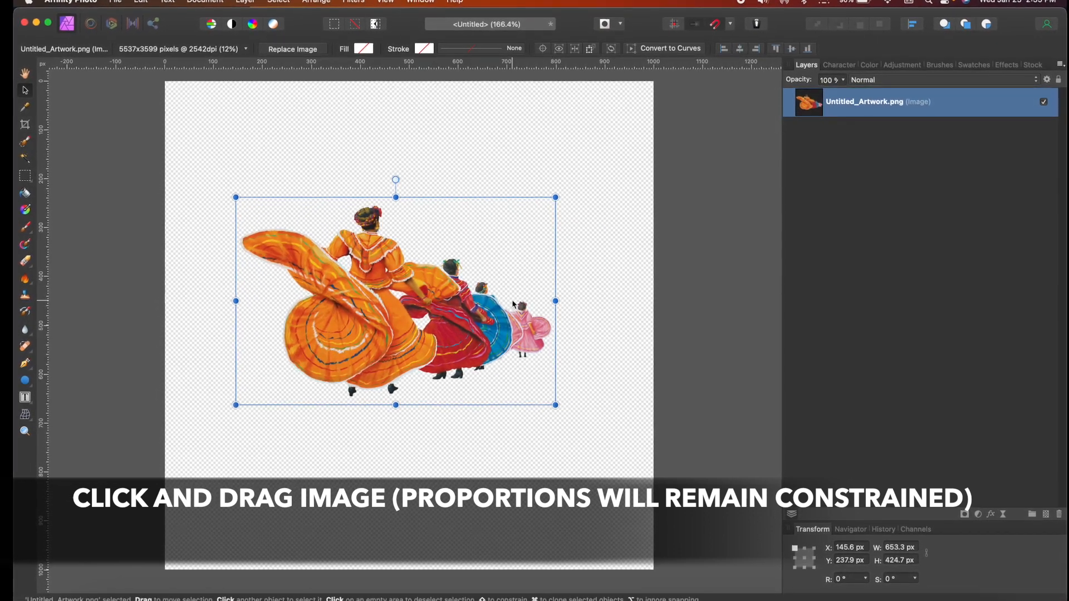
key(super+minus)
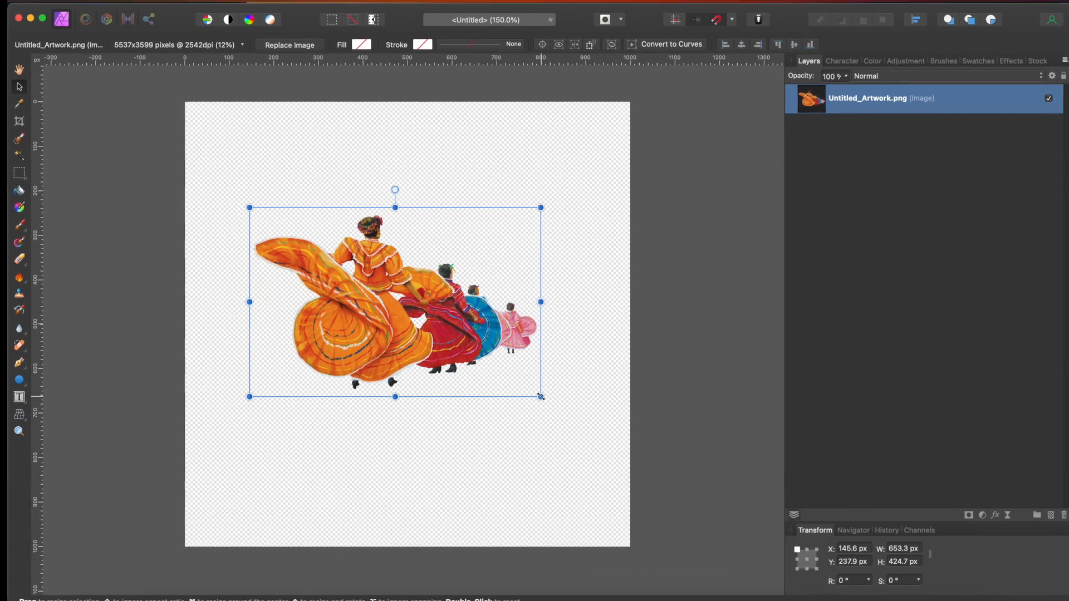
drag(544, 399, 603, 453)
drag(483, 349, 457, 342)
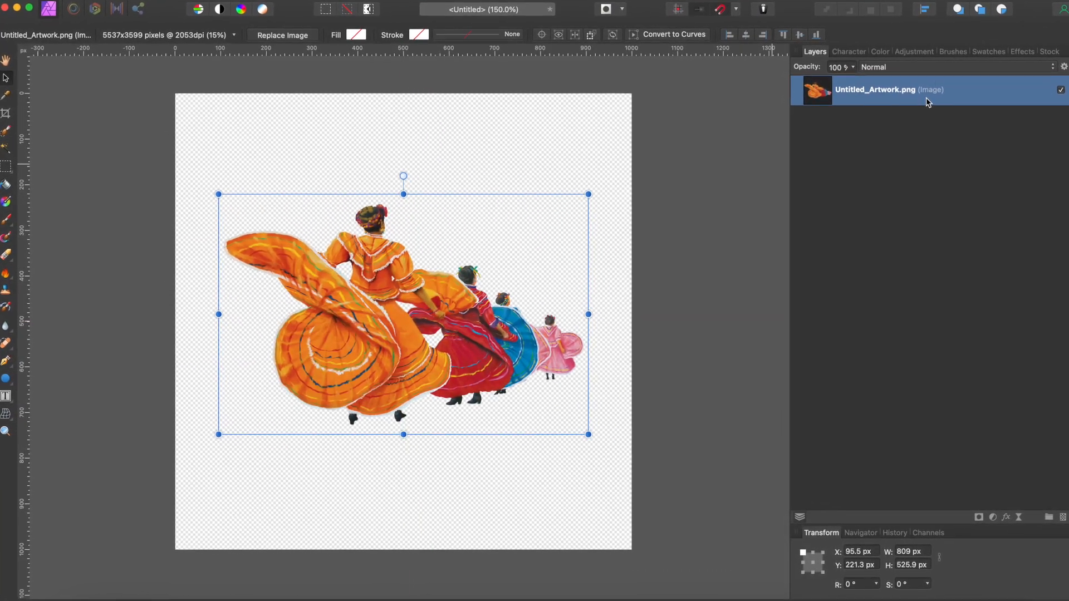
- Duplicate the Untitled_Artwork.png layer, and undo a trial move of the copy above the original
right_click(928, 101)
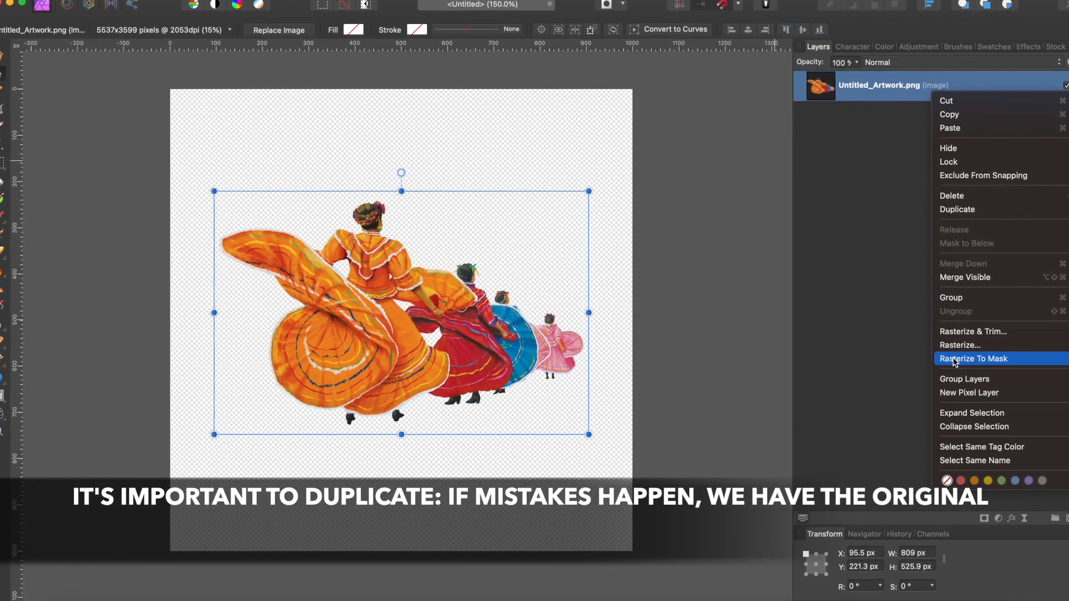
click(959, 207)
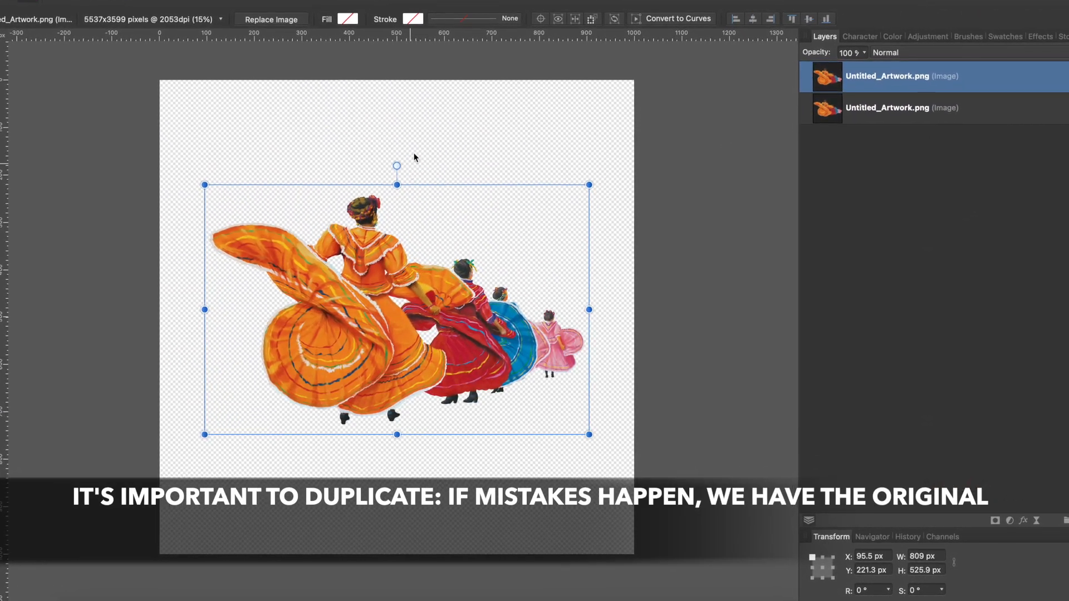
click(488, 117)
click(374, 285)
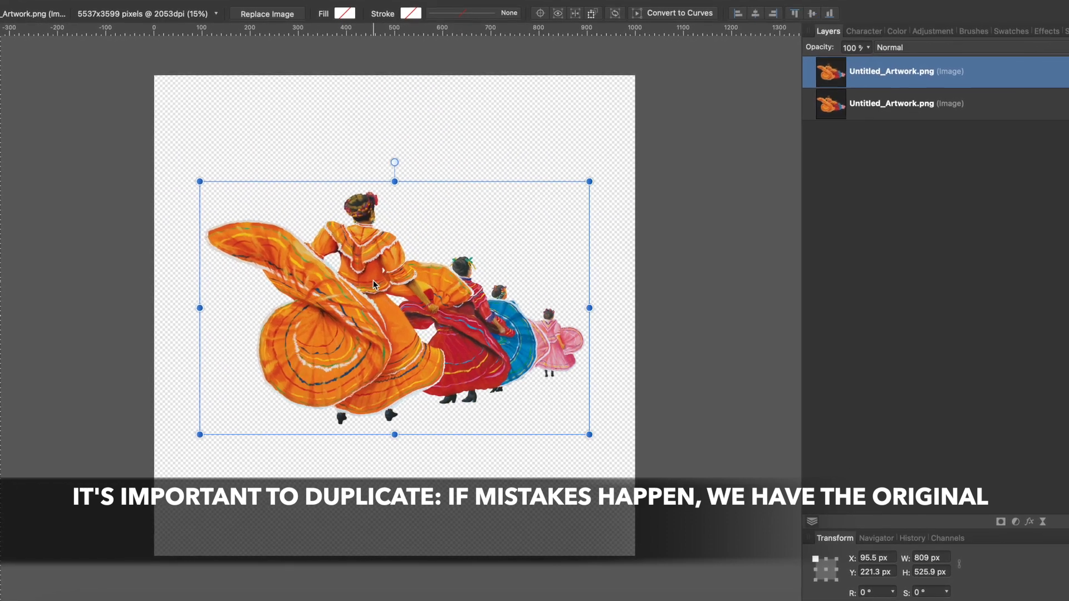
drag(372, 280, 379, 195)
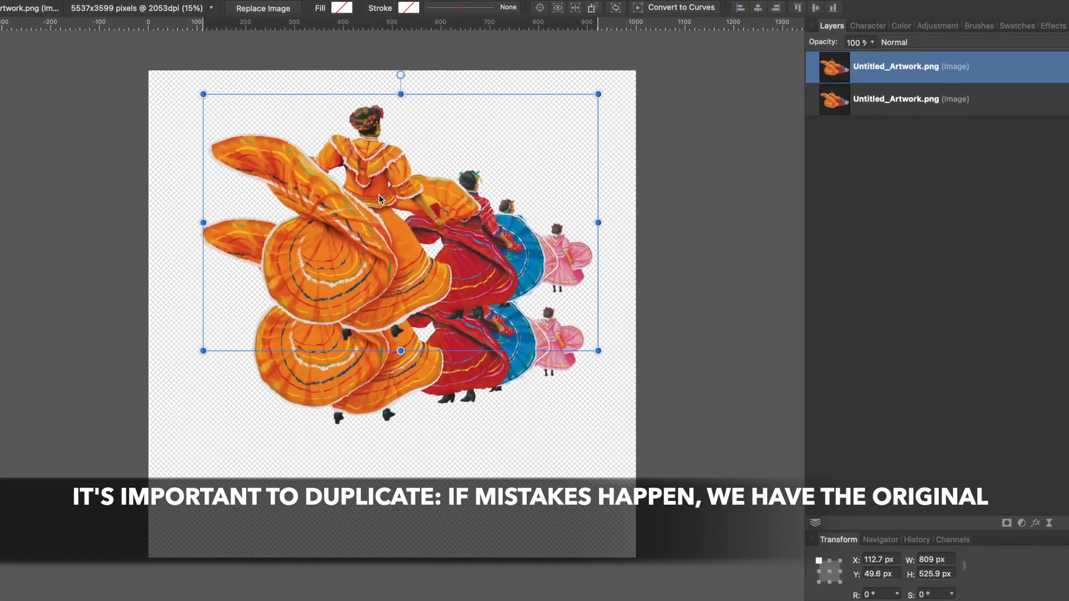
key(ctrl+z)
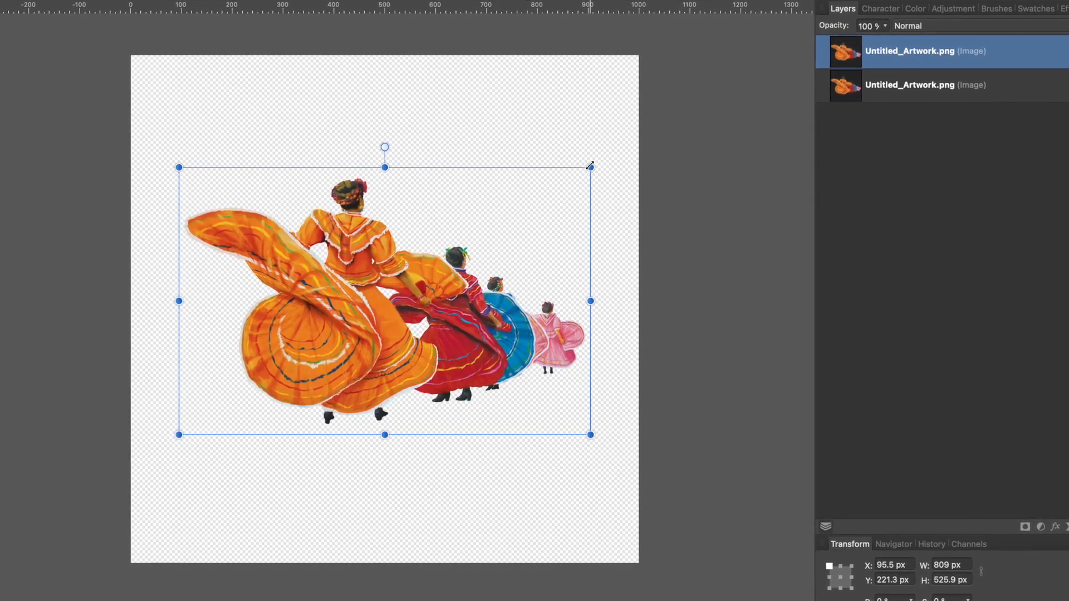
- Shrink the copy to about 552 × 359 px across the canvas's upper-left edge, and center the large original on the canvas
drag(590, 166, 456, 246)
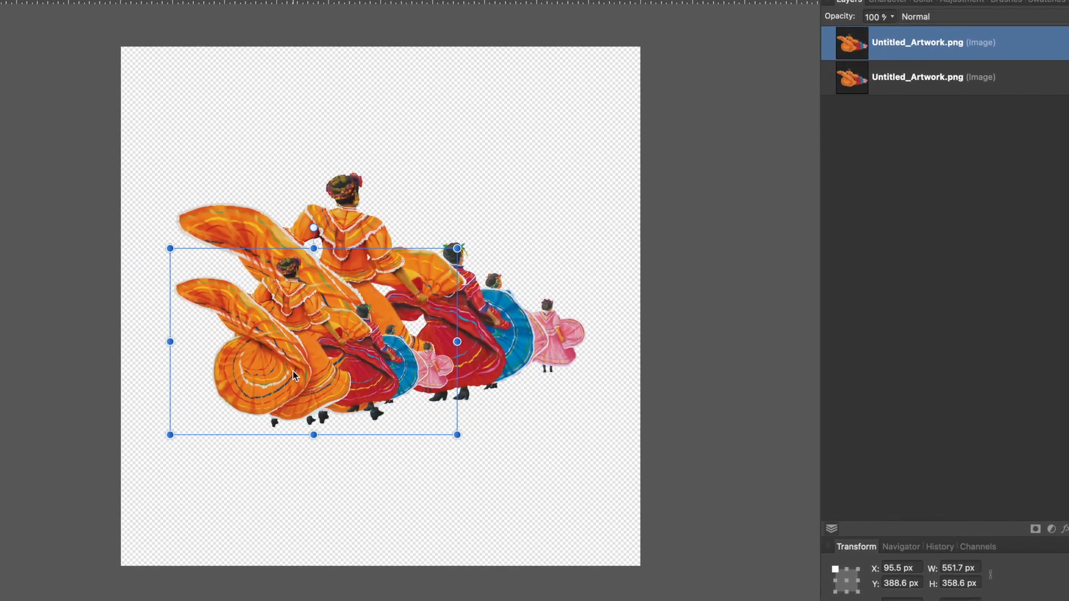
drag(293, 371, 114, 165)
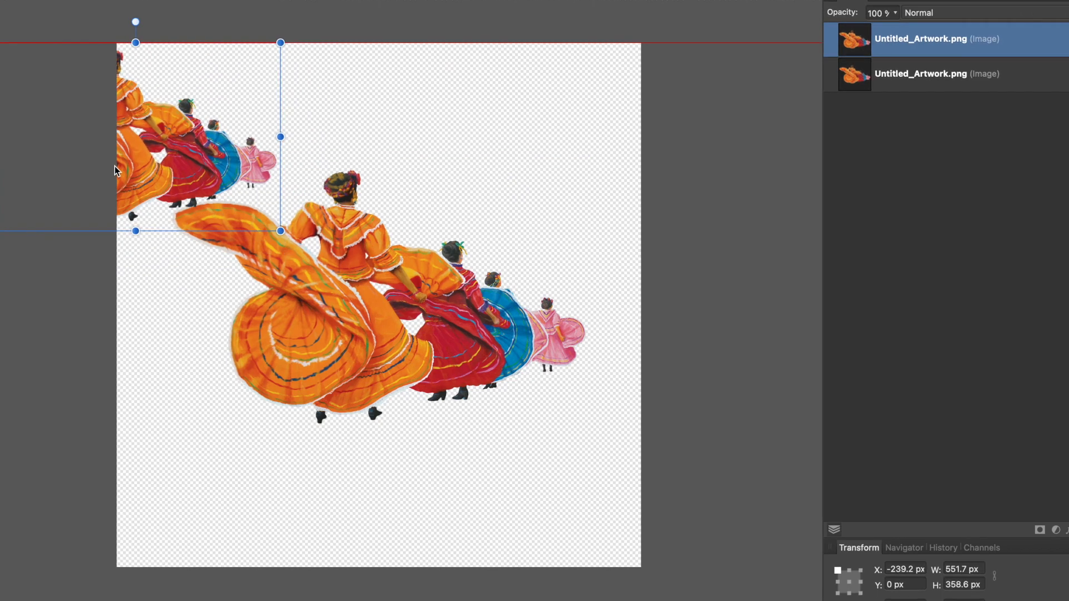
click(363, 286)
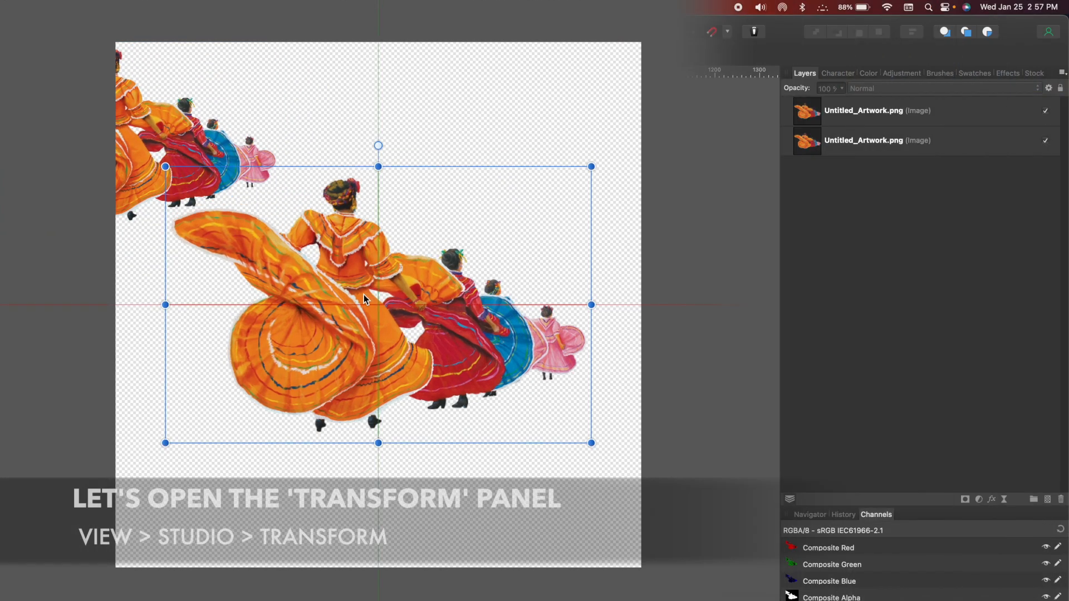
click(508, 26)
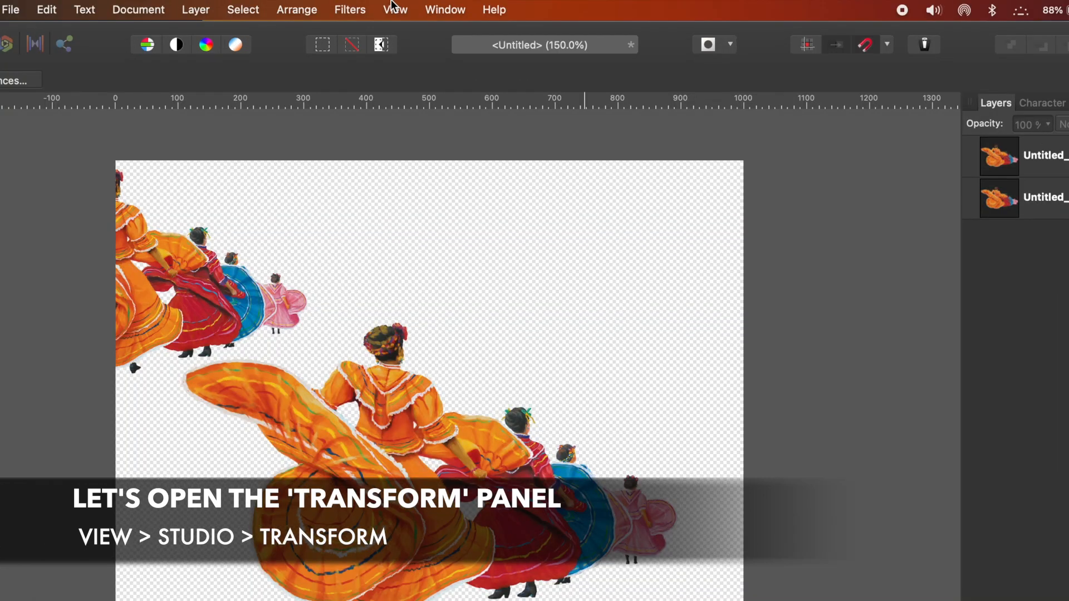
- Show the Transform panel in the studio
click(377, 7)
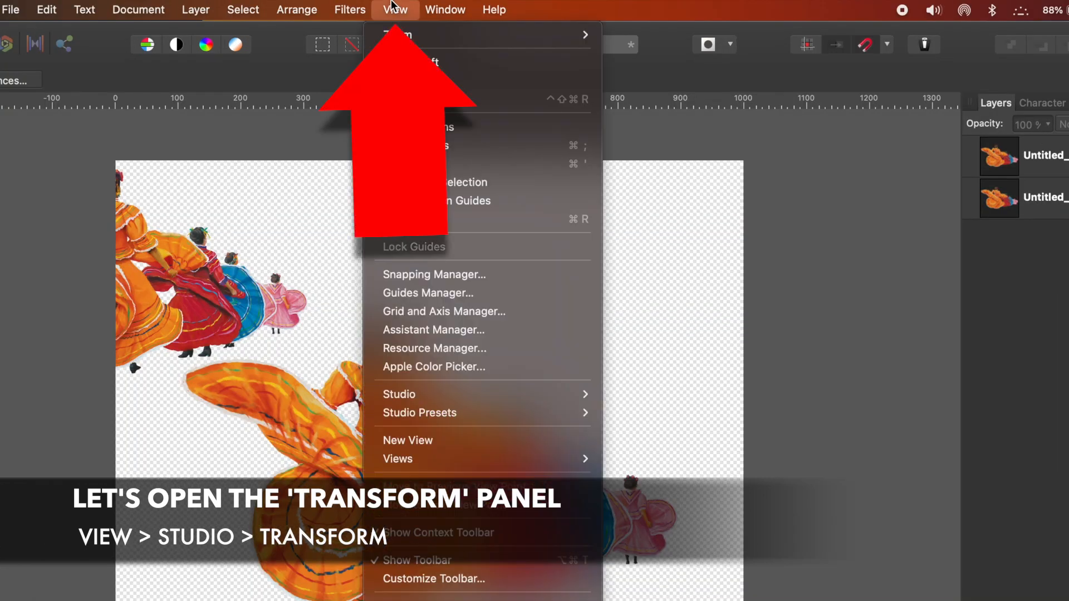
mouse_move(462, 397)
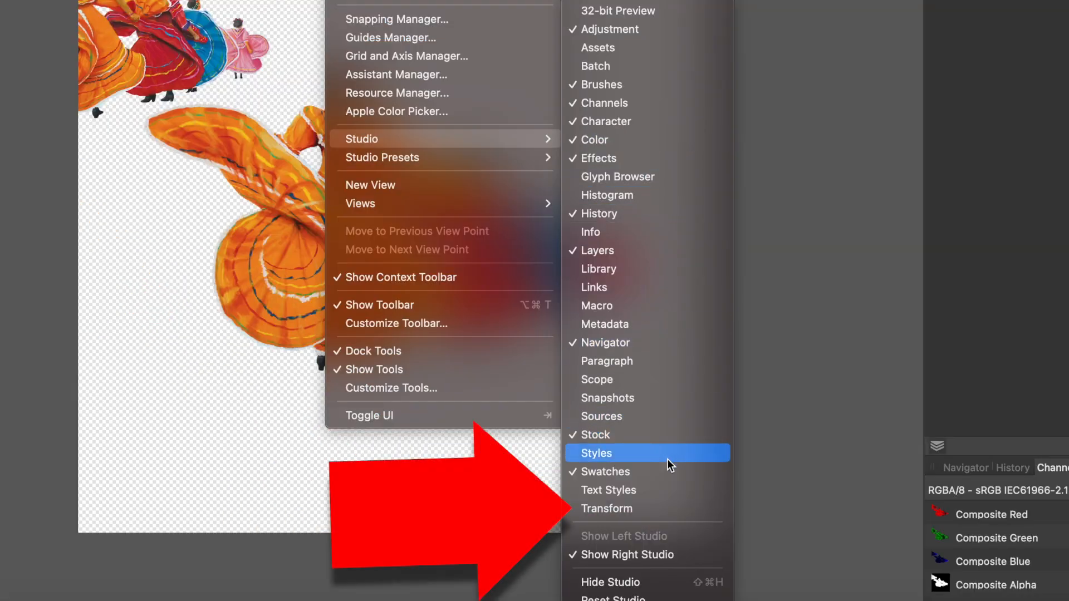
click(650, 507)
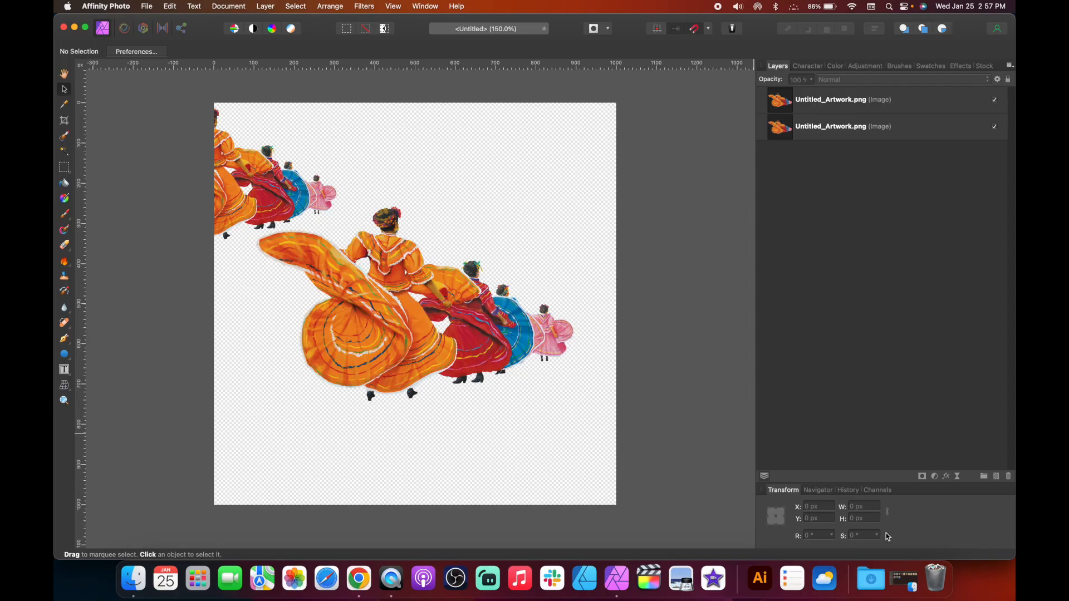
- Try shifting the small artwork to the opposite edge by adding 1000 to its X position, and undo the shift
click(248, 185)
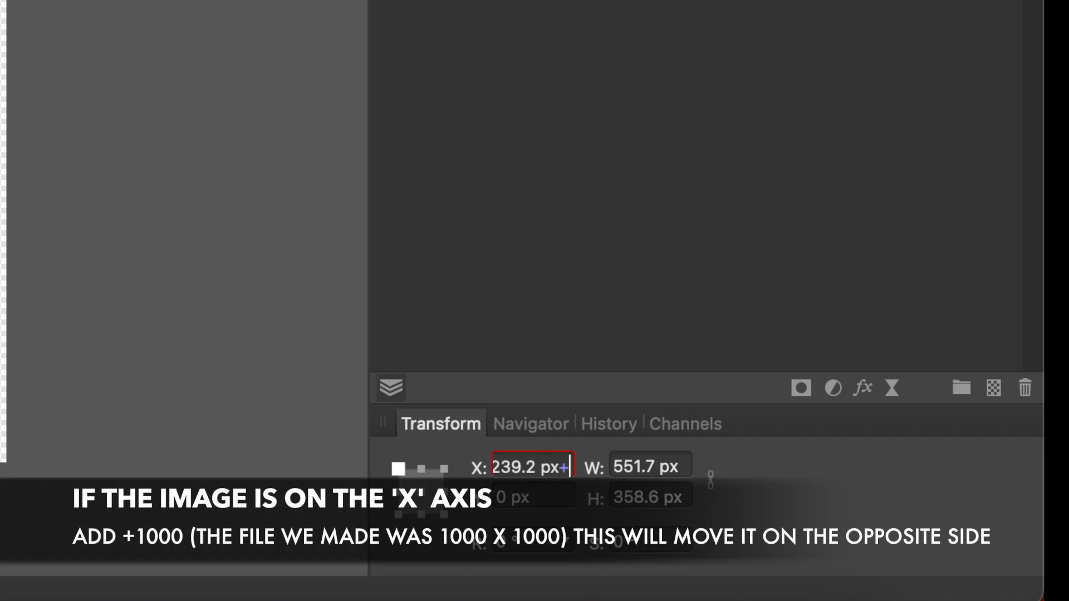
text(1)
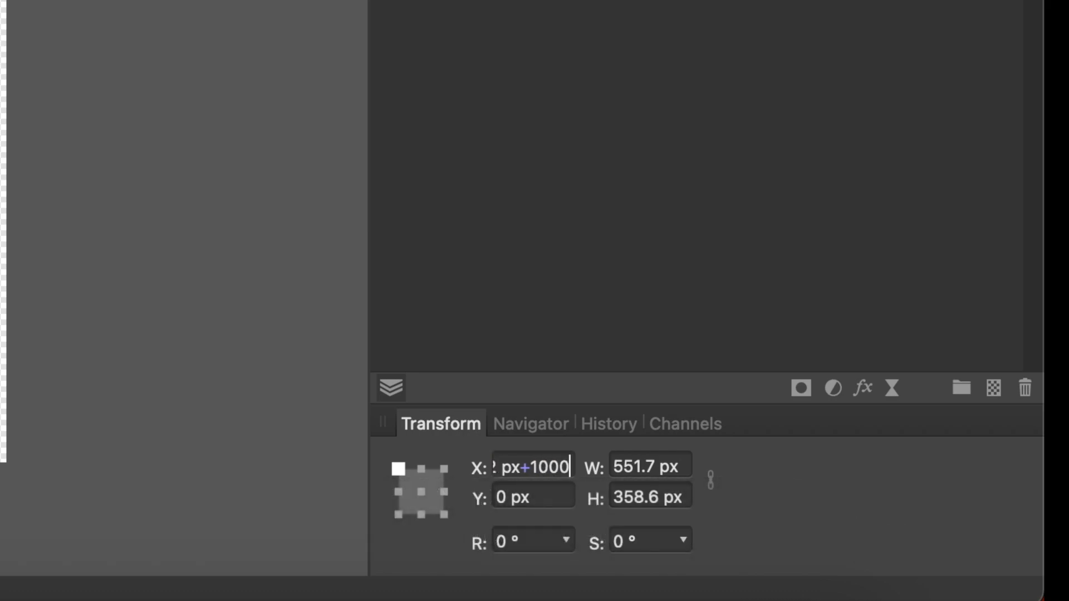
text(000)
key(Return)
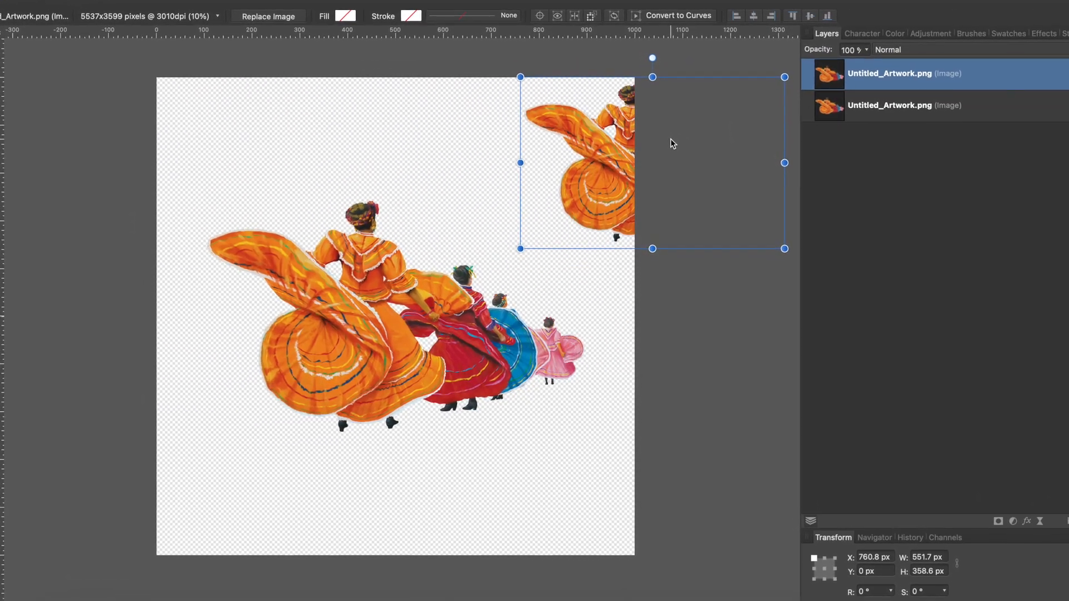
key(super+z)
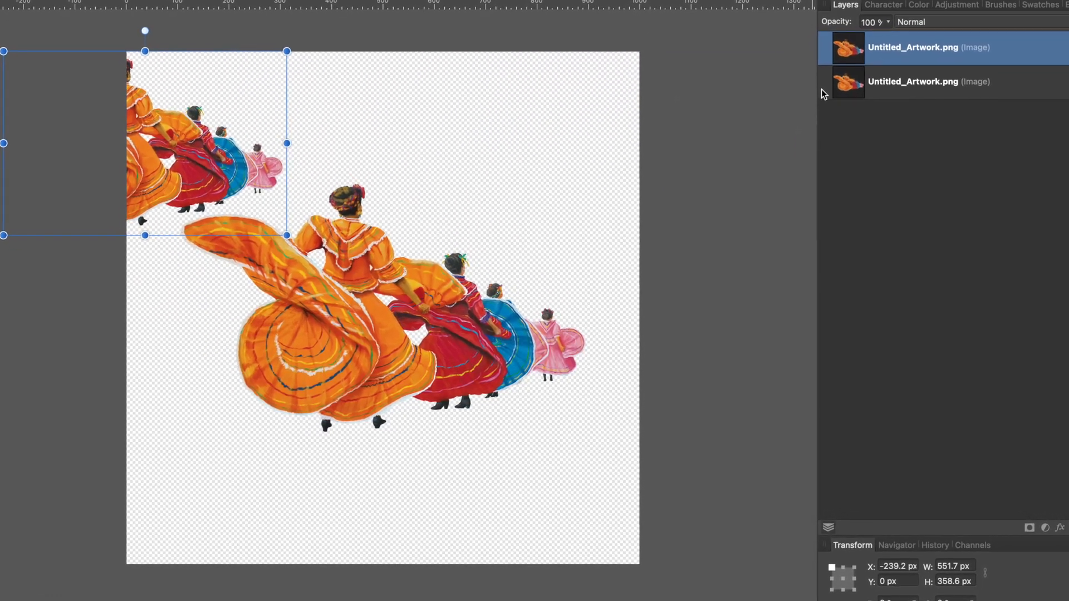
- Duplicate the small artwork at the canvas edge, and shift the copy to the opposite edge by adding 1000 to its X position
click(952, 78)
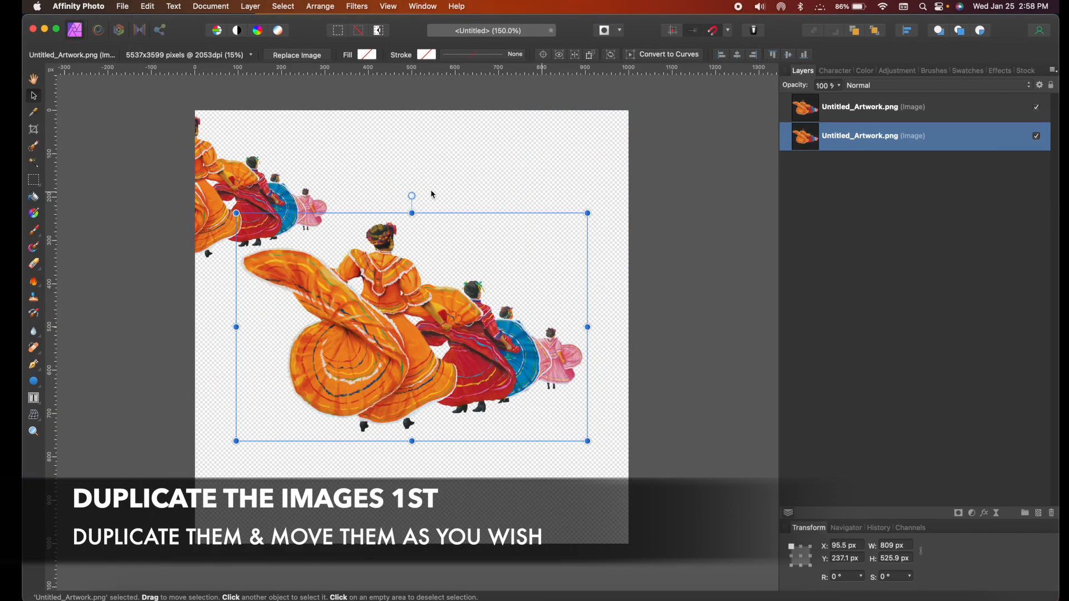
click(211, 178)
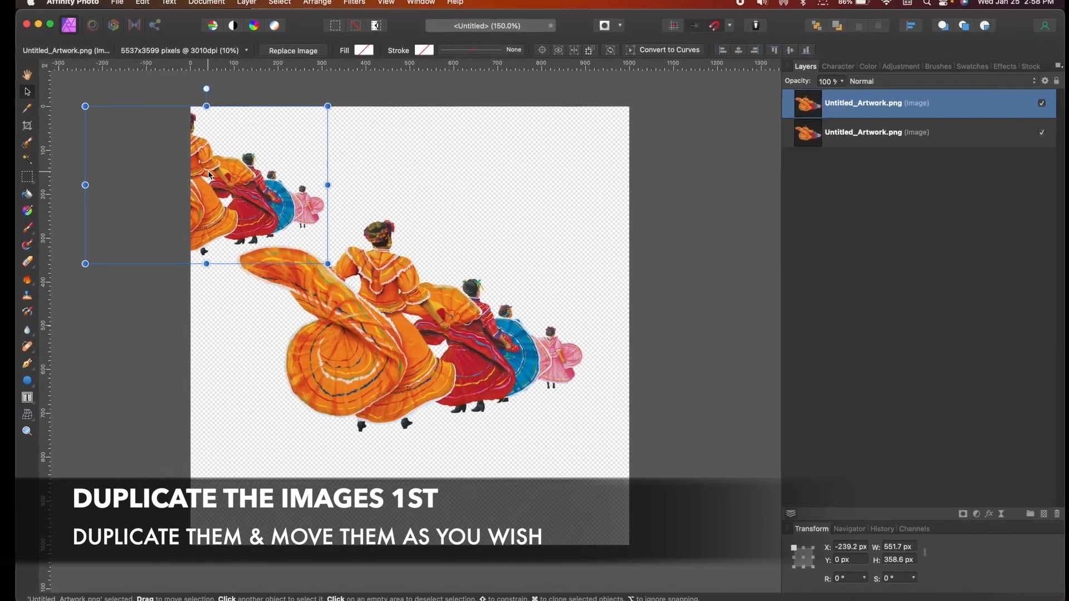
right_click(860, 100)
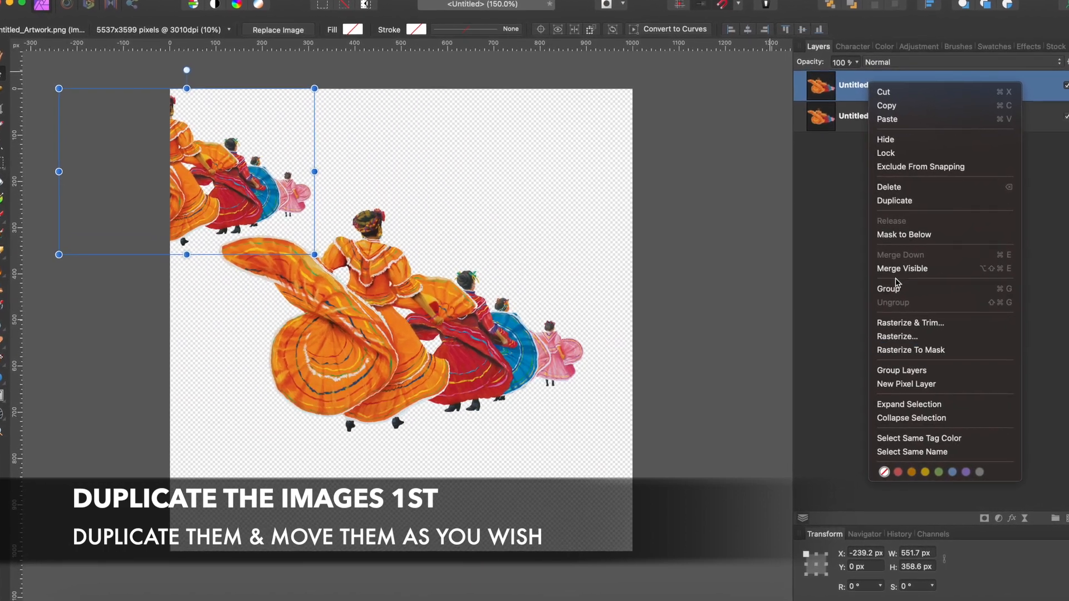
click(890, 203)
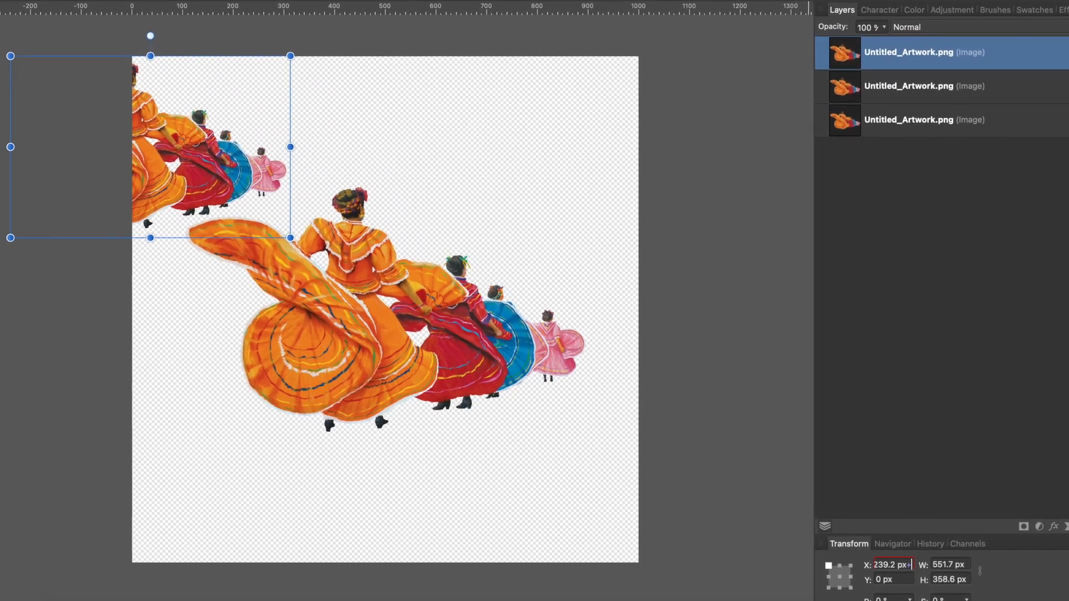
key(Return)
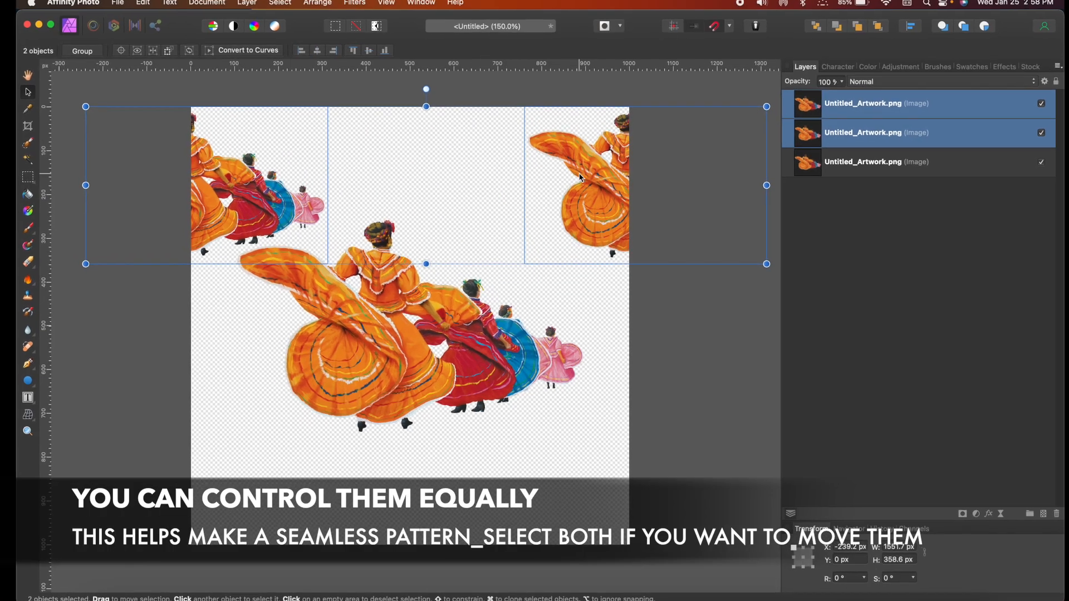
- Move both small edge artworks together to about X -276 px, and rotate the large central artwork about 10° counterclockwise
drag(579, 177, 556, 157)
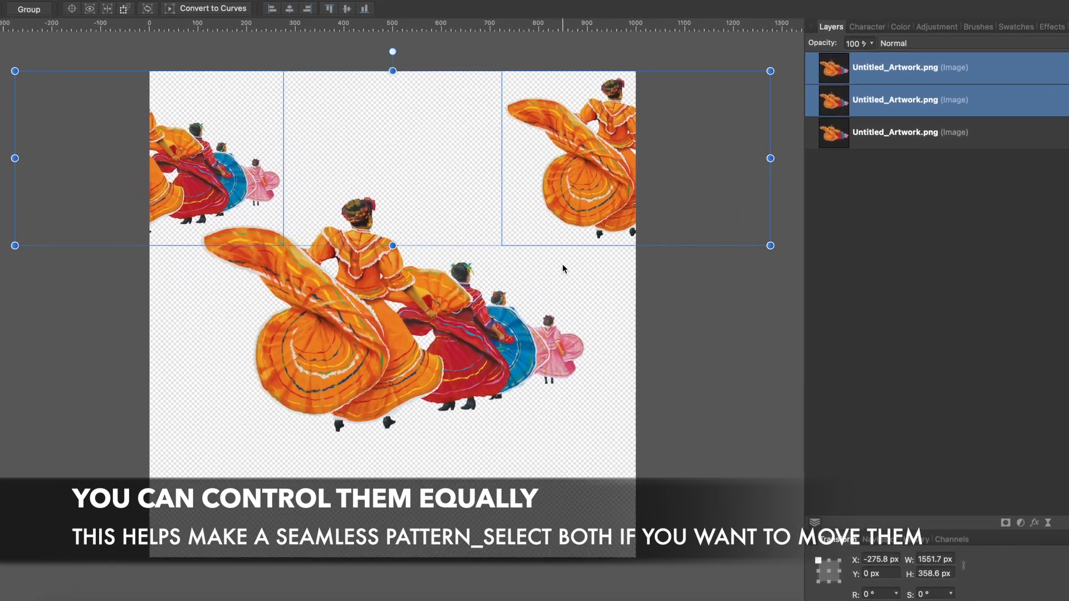
click(683, 300)
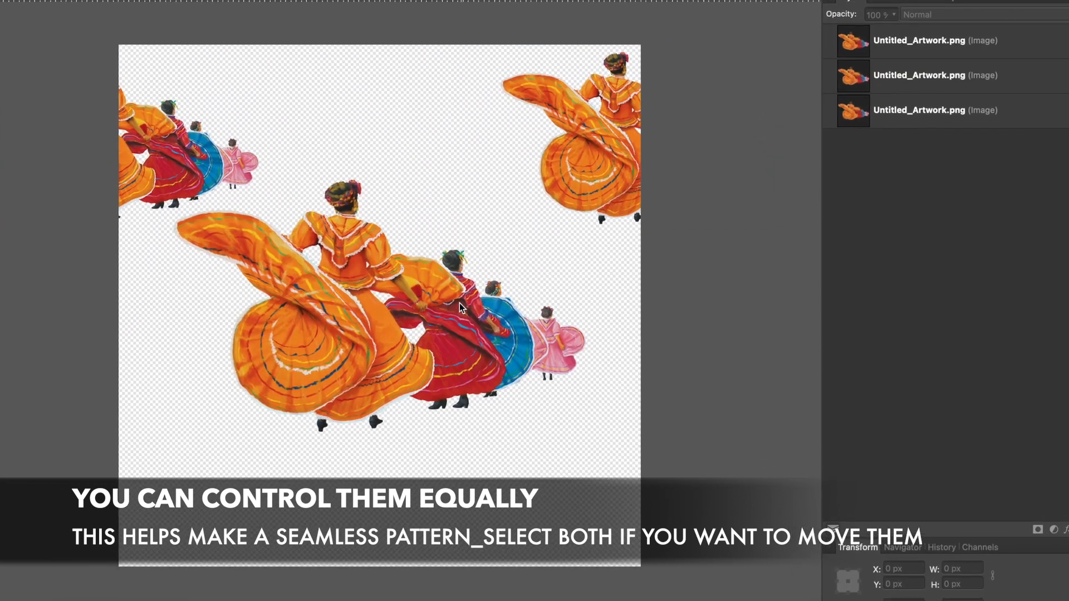
click(459, 306)
drag(377, 146, 353, 150)
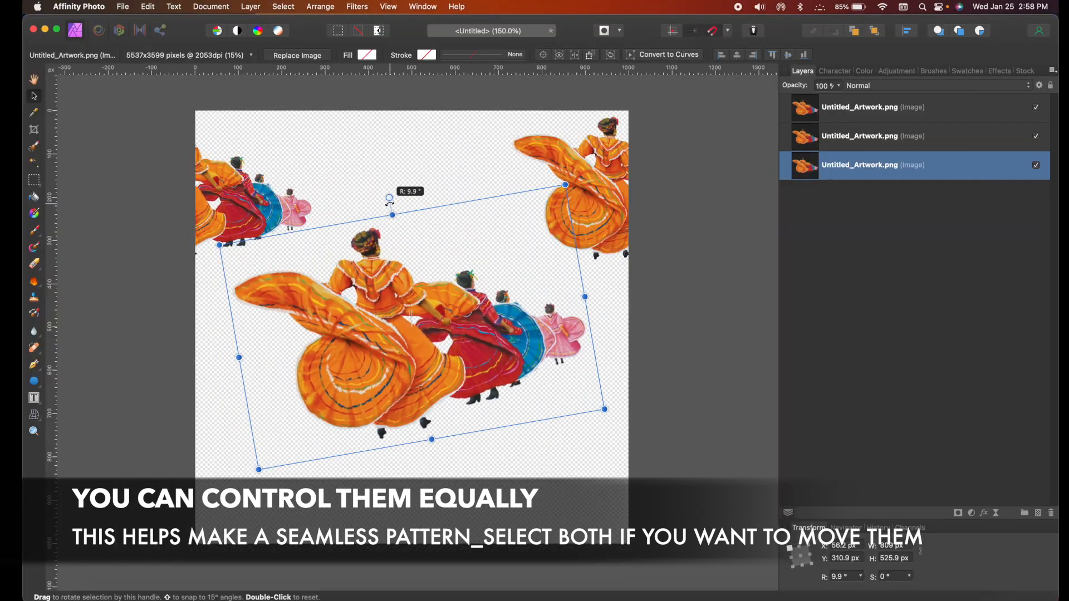
- Try placing the Orange-Dancer_RB.png image on the canvas, and undo the placement
drag(407, 28, 523, 26)
drag(49, 71, 83, 64)
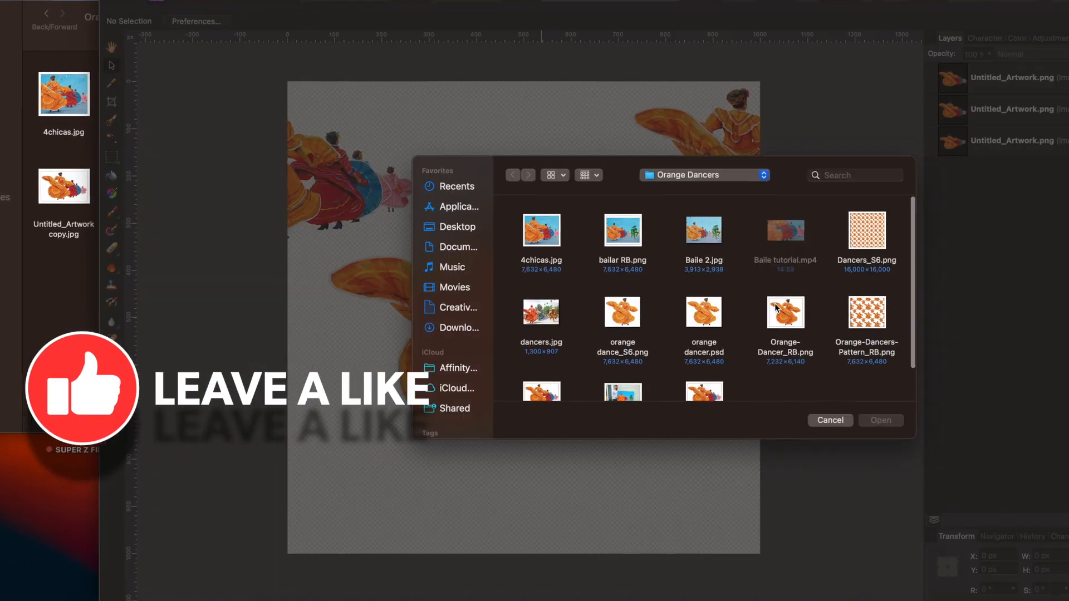
click(787, 313)
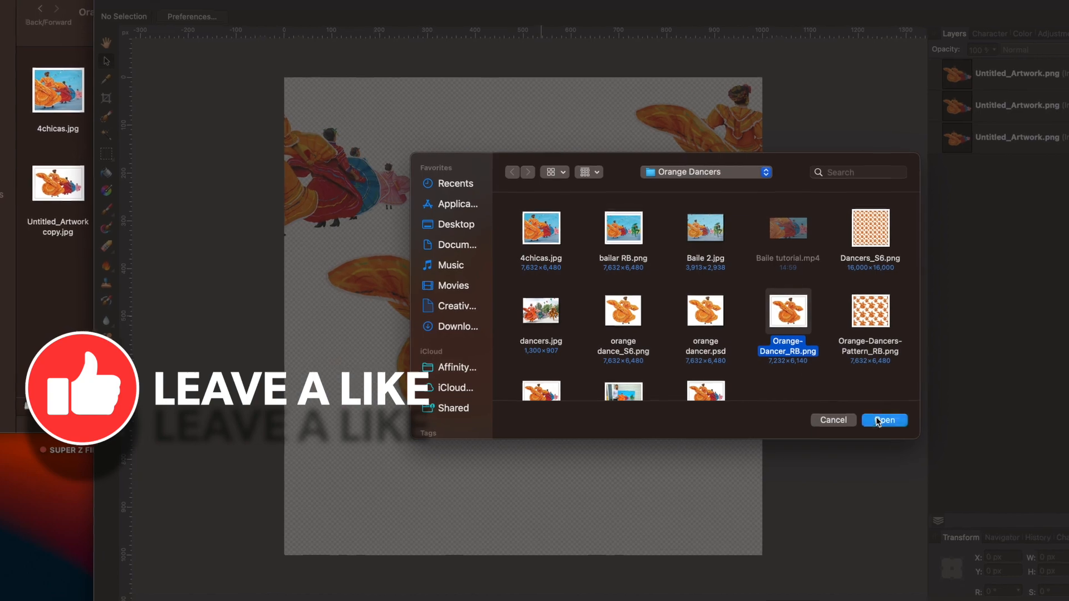
click(882, 422)
click(597, 429)
key(super+z)
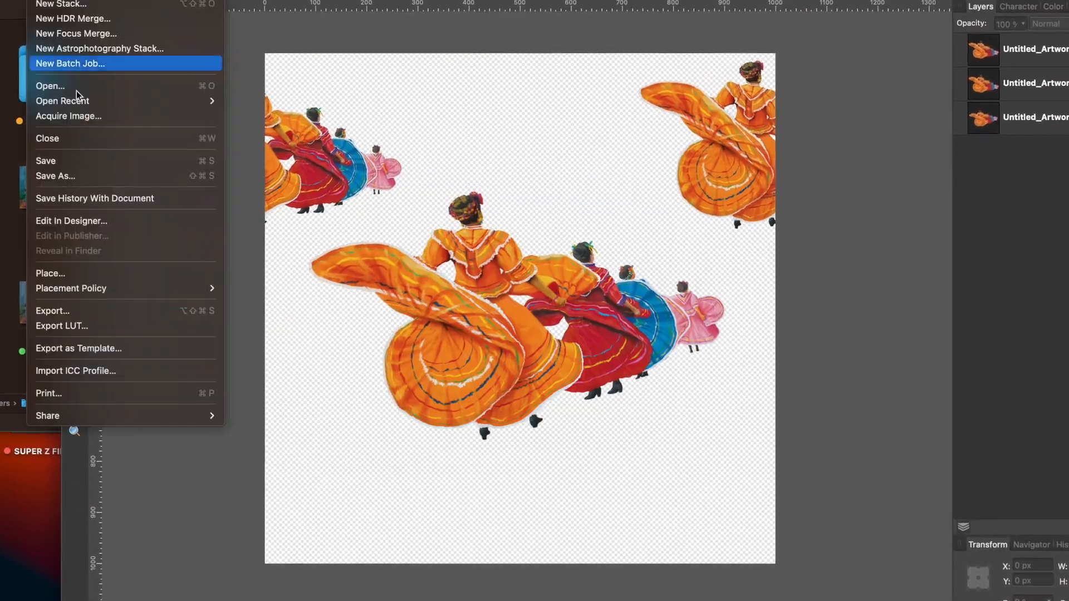
- Place the Female dancer.png image in the canvas's lower-right area at about 266 × 226 px
click(77, 92)
click(718, 146)
click(710, 165)
scroll(634, 262, up, 1)
click(936, 419)
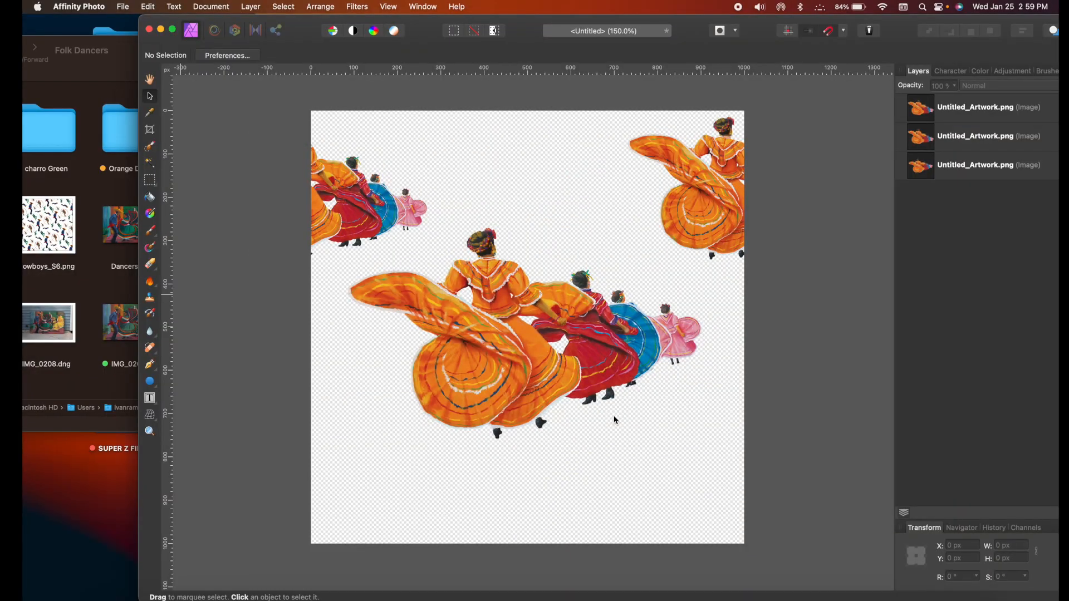
drag(667, 480, 732, 518)
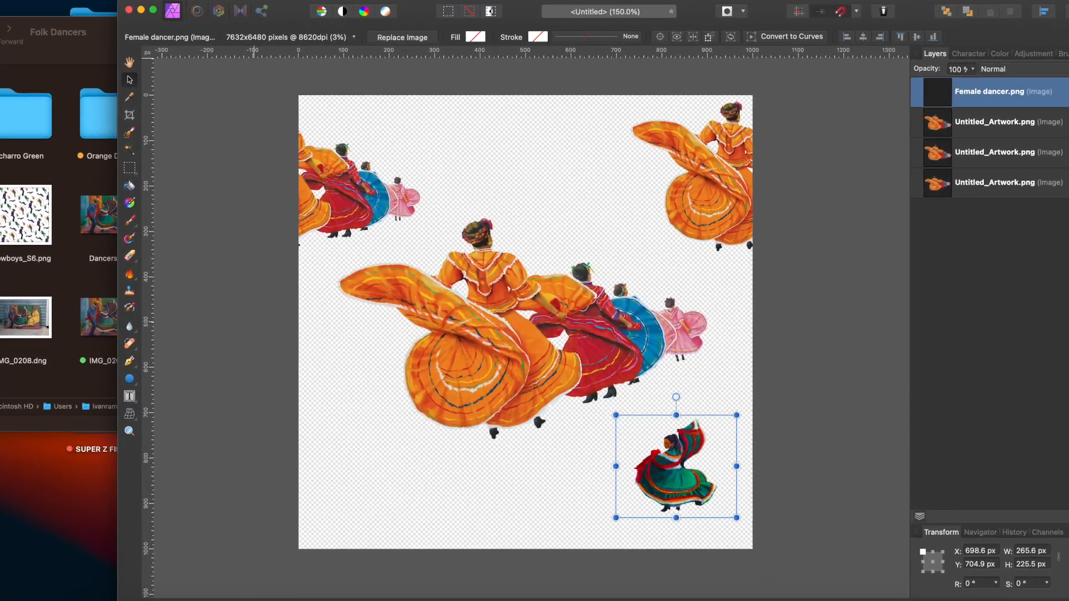
- Place the Yellow Dancer.png image from the Folk Dancers folder into the document
click(101, 1)
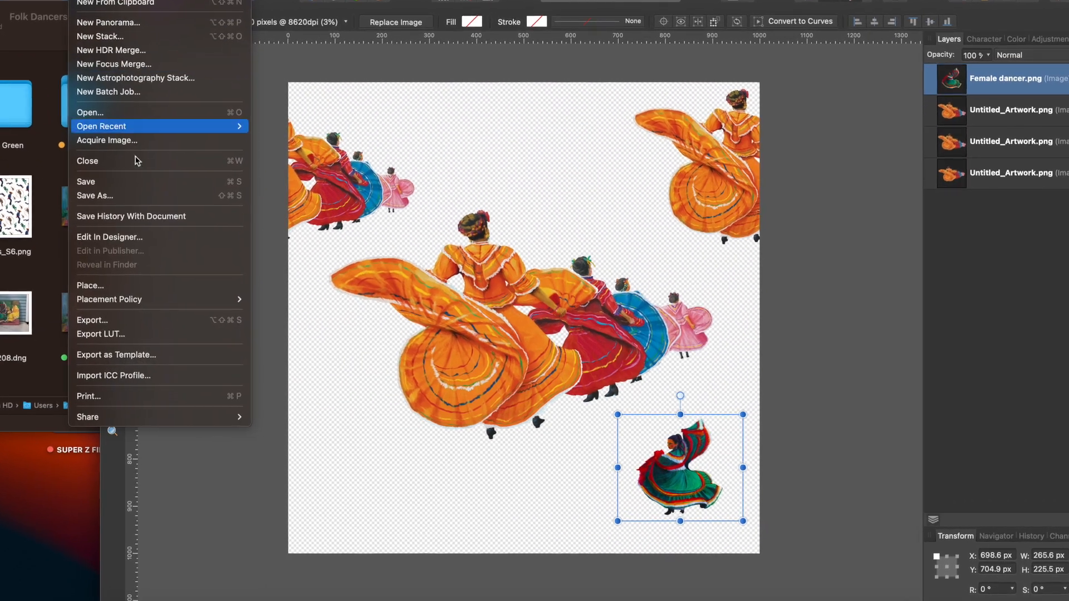
click(147, 284)
scroll(702, 295, down, 5)
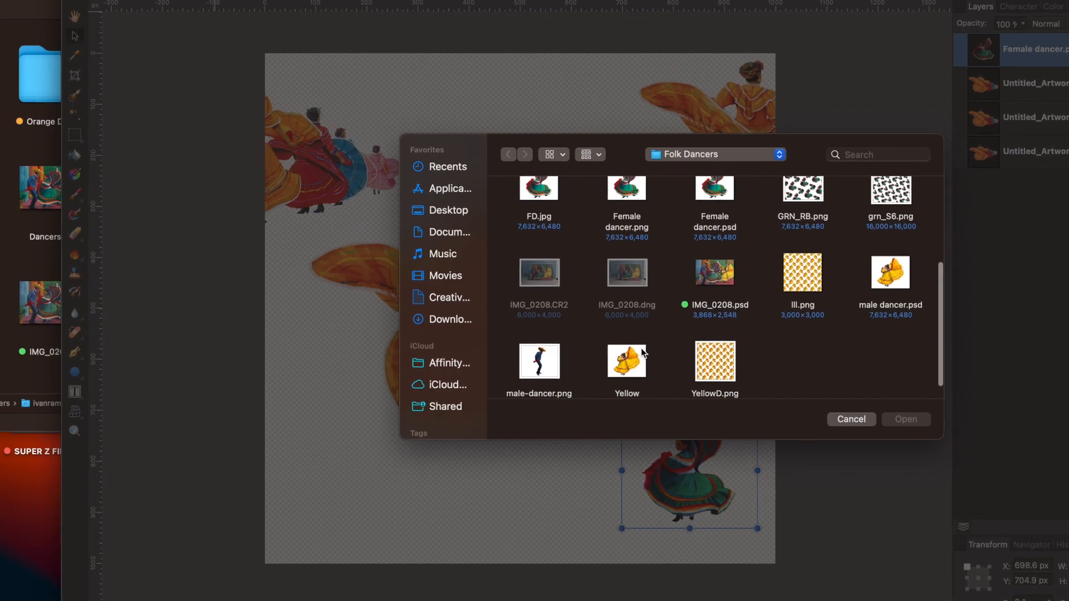
scroll(635, 341, down, 2)
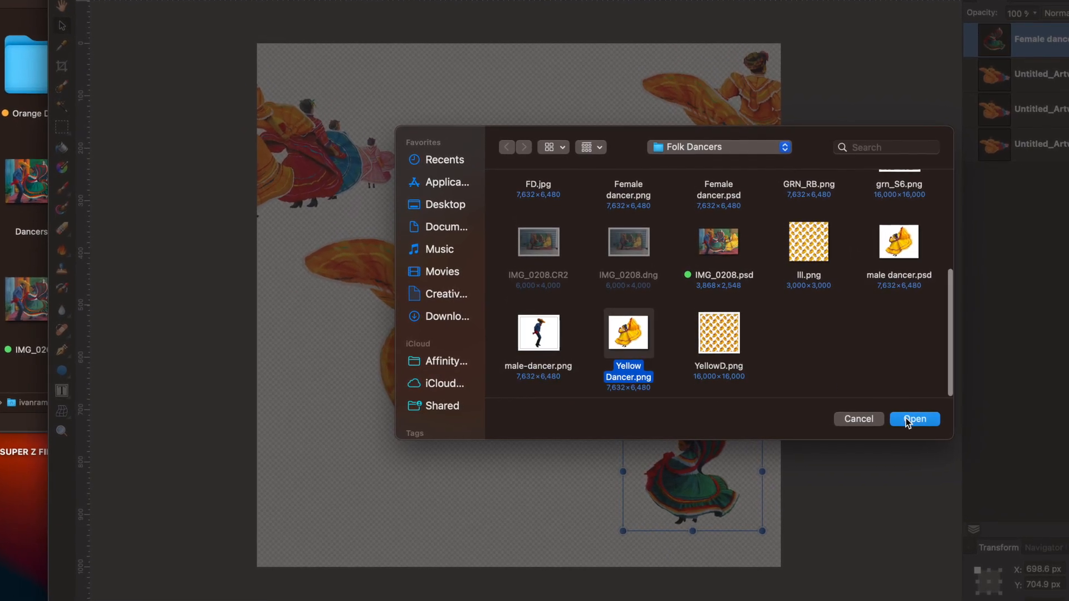
click(908, 420)
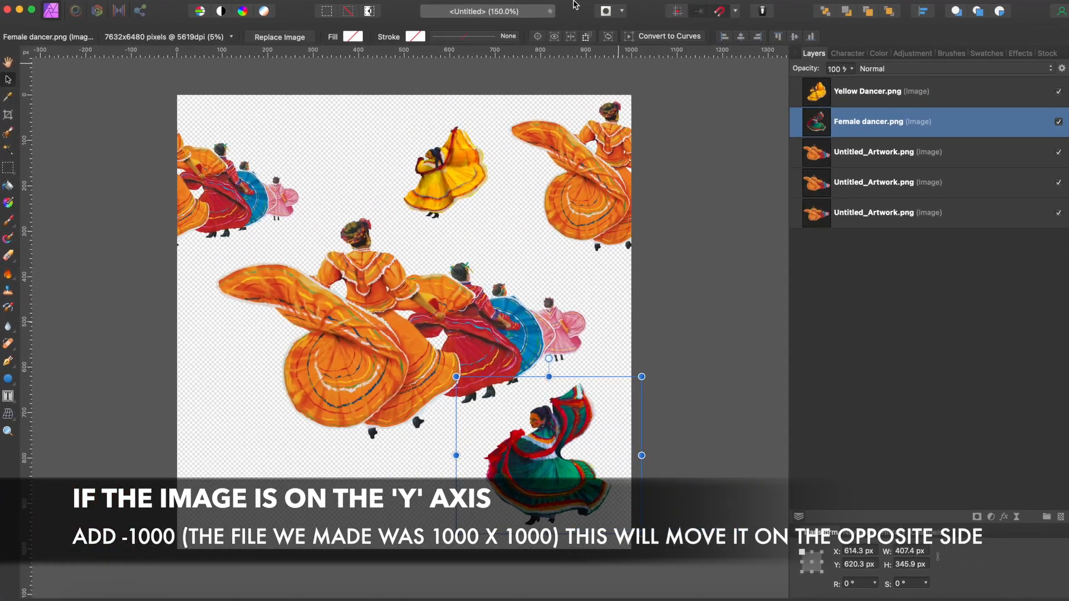
- Move the Female dancer across the canvas's lower edge, and add a duplicate of it offset by -1000 px in Y
drag(566, 474, 374, 546)
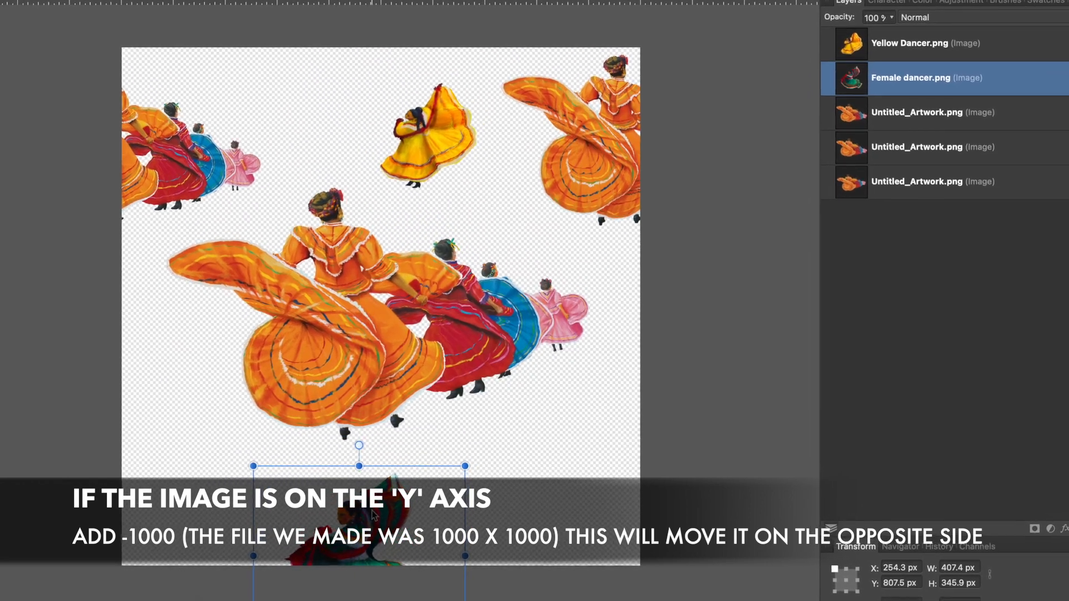
right_click(371, 515)
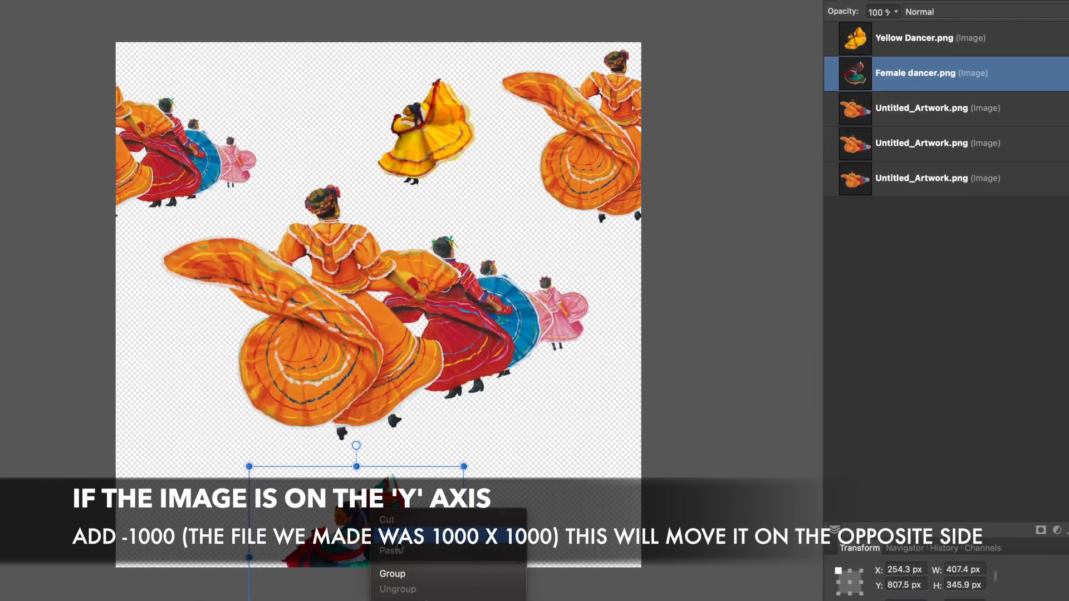
key(Escape)
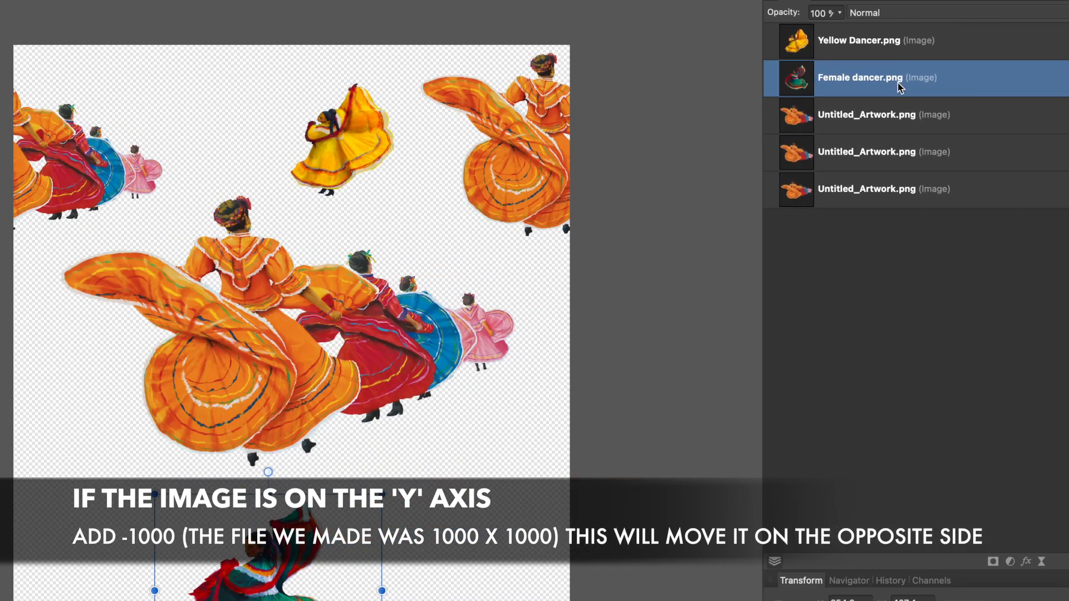
right_click(952, 74)
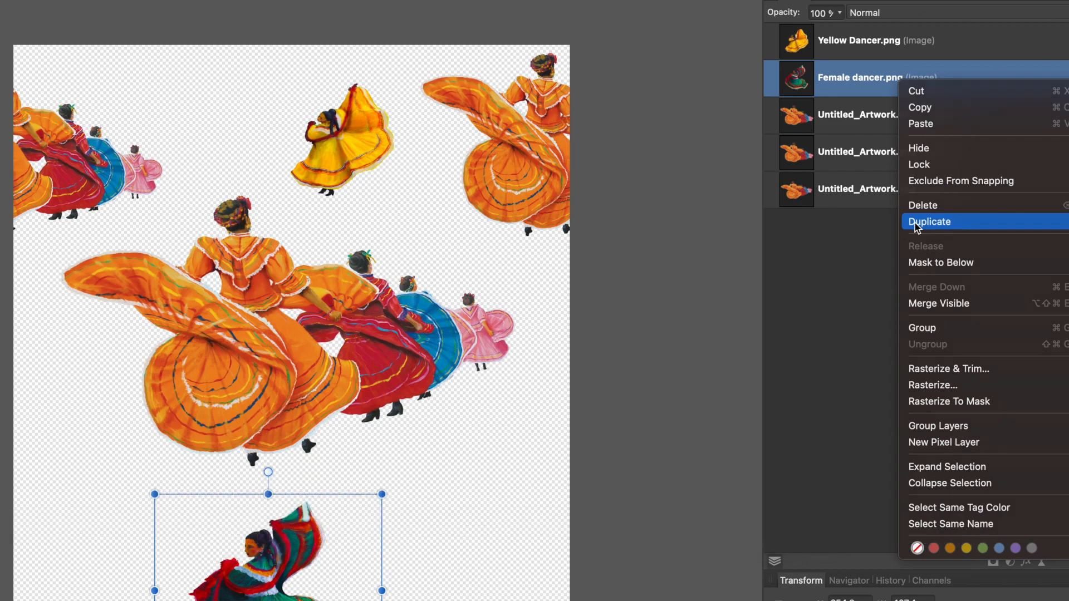
click(917, 222)
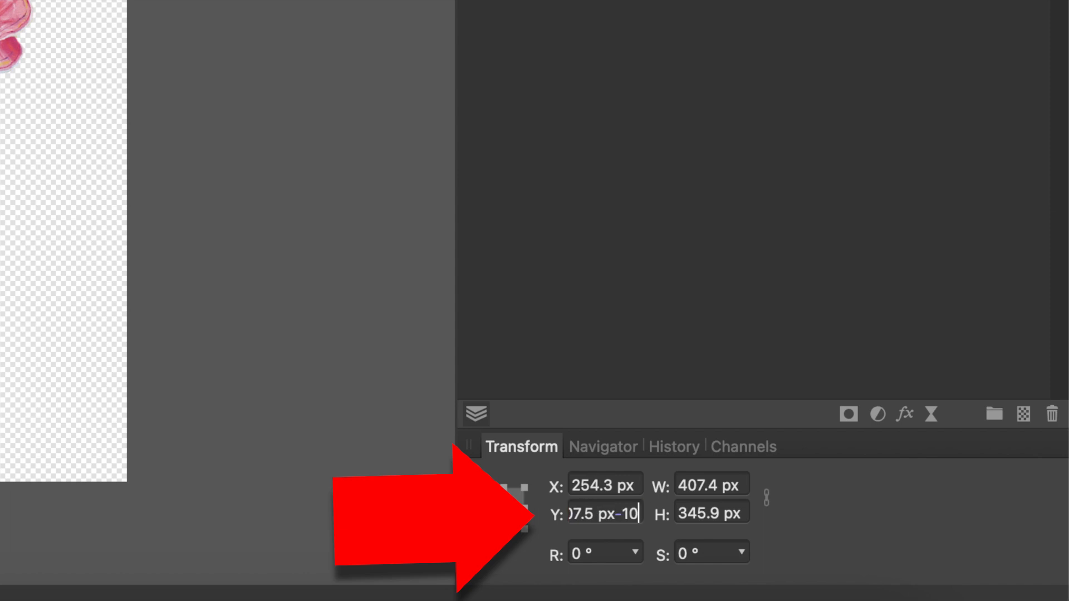
text(00)
key(Return)
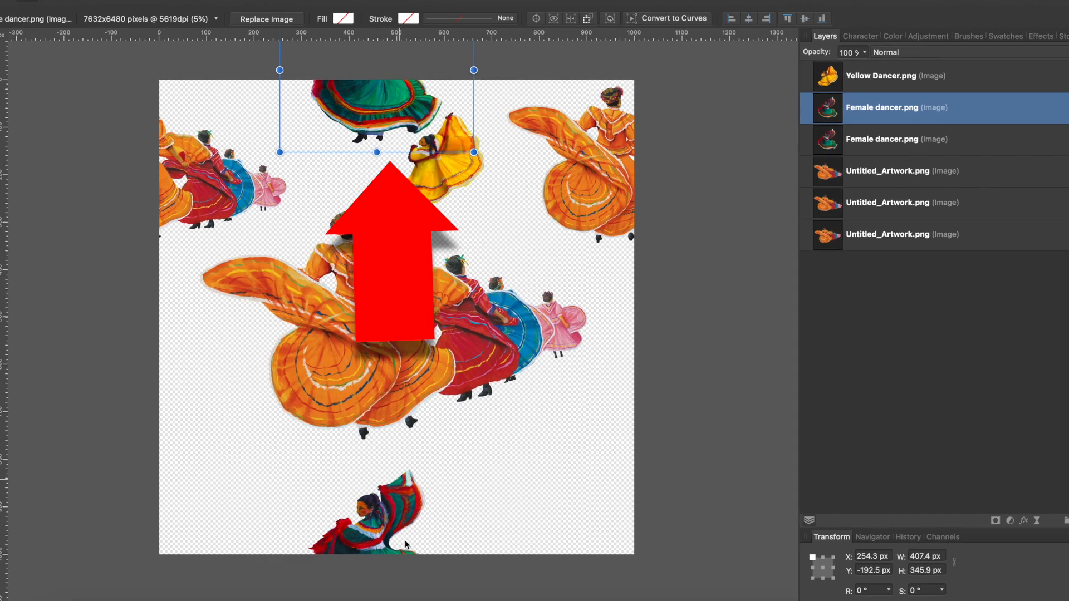
- Move the yellow dancer clear of the green dancer's skirt, and paste a copy of it in the canvas's lower-left area
drag(437, 135, 473, 163)
key(super+c)
key(super+v)
drag(489, 205, 260, 456)
- Flip the yellow dancer copy horizontally, and move it up beside the large dancers artwork
right_click(262, 445)
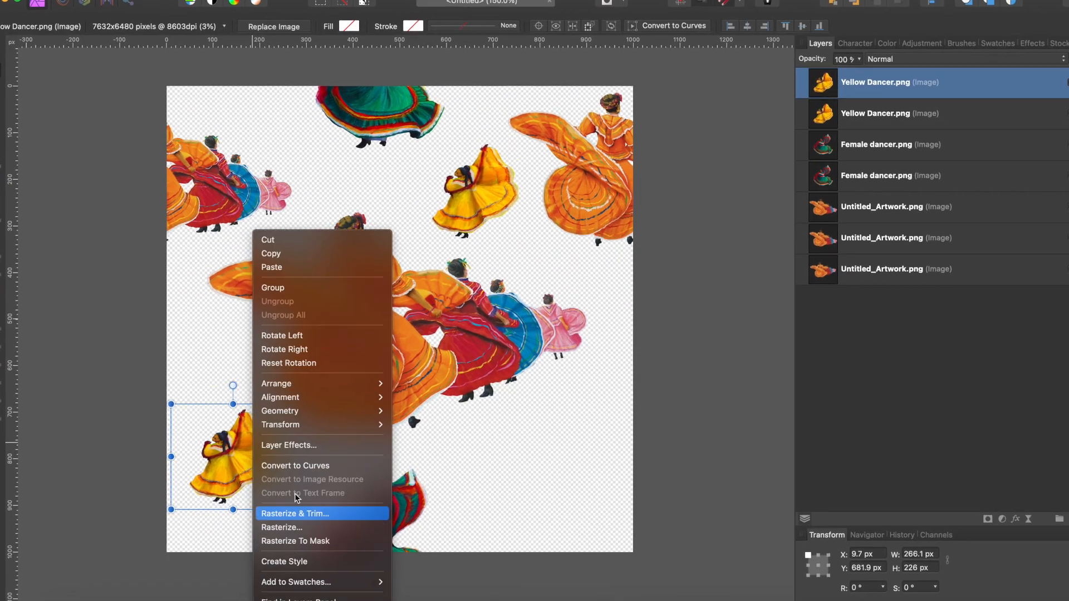
mouse_move(309, 425)
click(432, 455)
drag(225, 456, 213, 383)
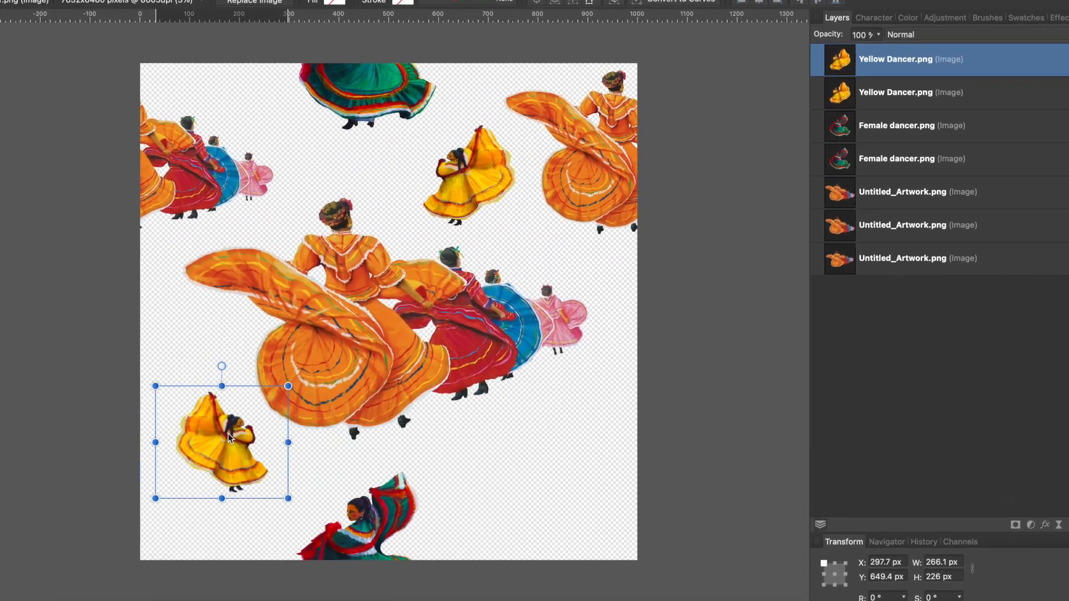
- Select both green Female dancer images on the upper and lower edges, and shift them together to about X 296 px
click(363, 92)
shift+click(376, 505)
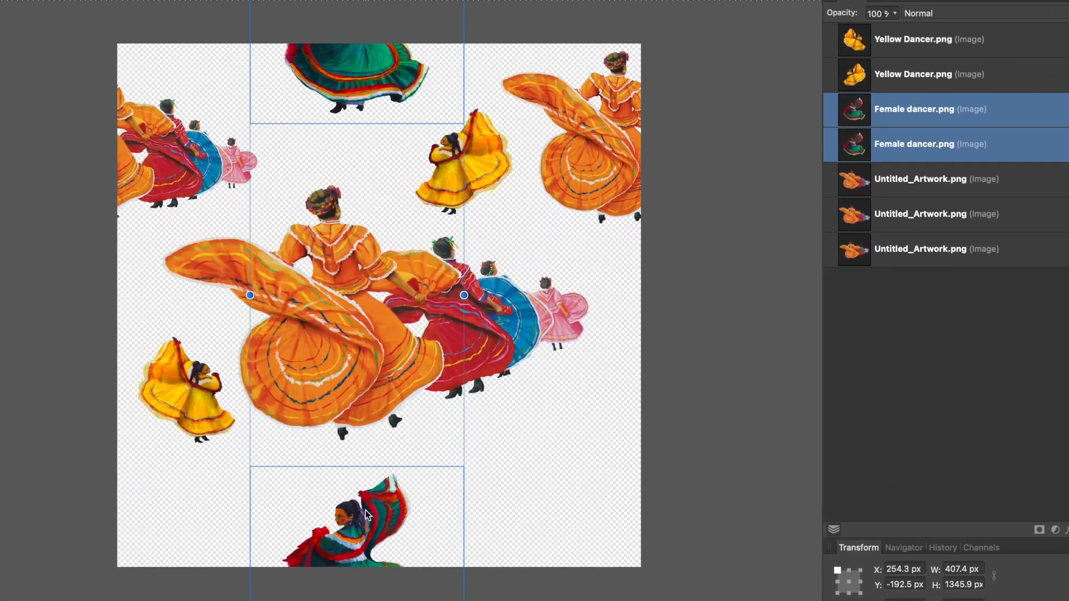
click(533, 474)
- Duplicate the lower-edge green dancer into the empty lower-right area of the canvas, and flip the copy horizontally
click(394, 507)
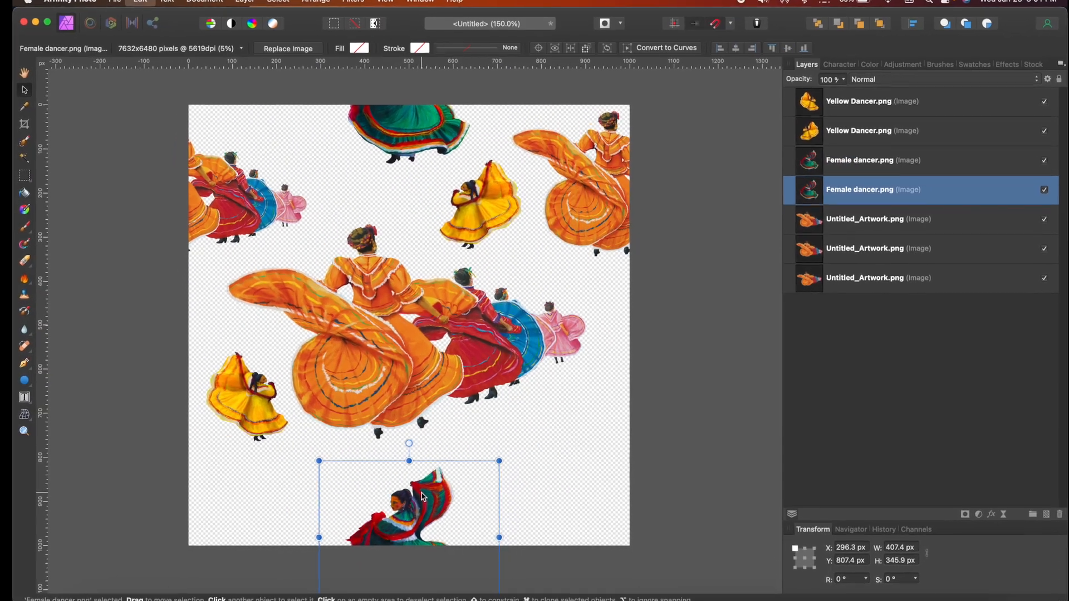
drag(421, 495, 566, 407)
key(super+j)
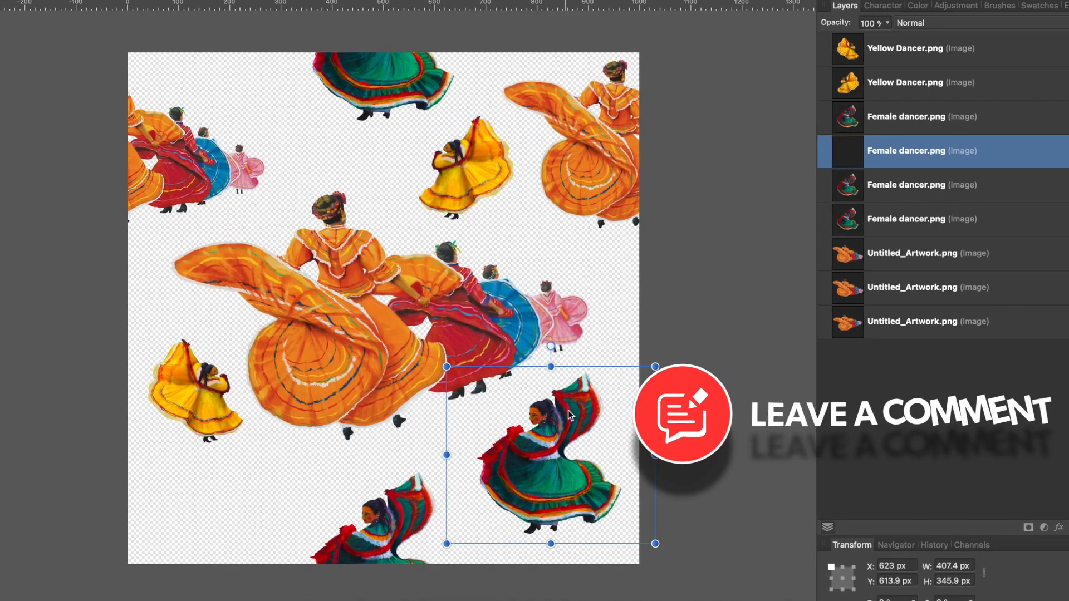
drag(566, 426, 544, 424)
right_click(543, 419)
click(615, 389)
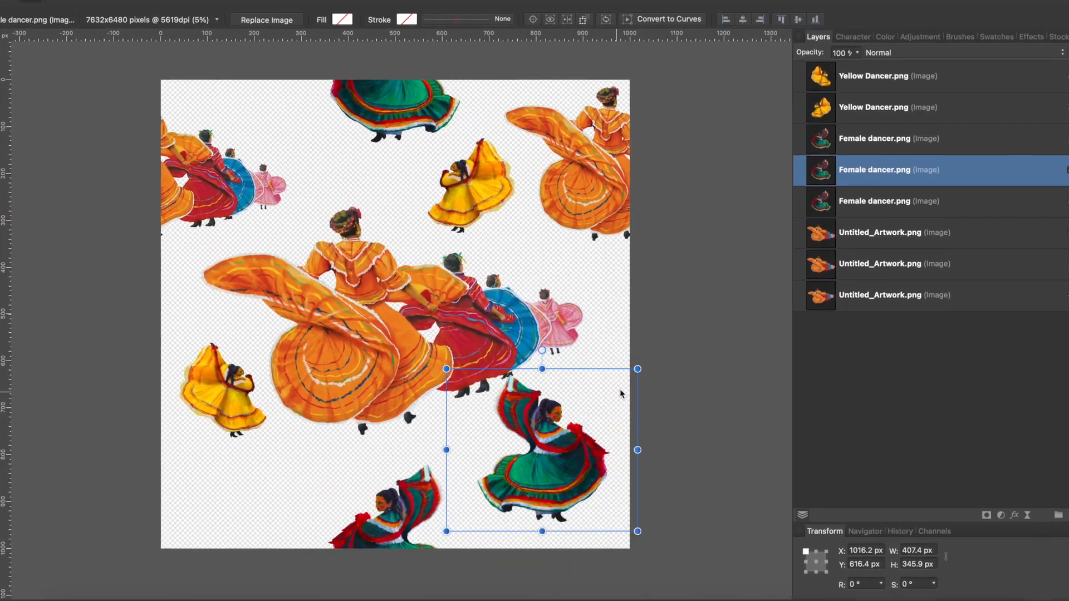
- Shrink the flipped green dancer, and reposition it in the open space below the large artwork's pink dancer
drag(638, 369, 578, 418)
drag(529, 471, 564, 441)
drag(548, 370, 521, 375)
- Select both small Untitled_Artwork.png images on the canvas's side edges
click(600, 149)
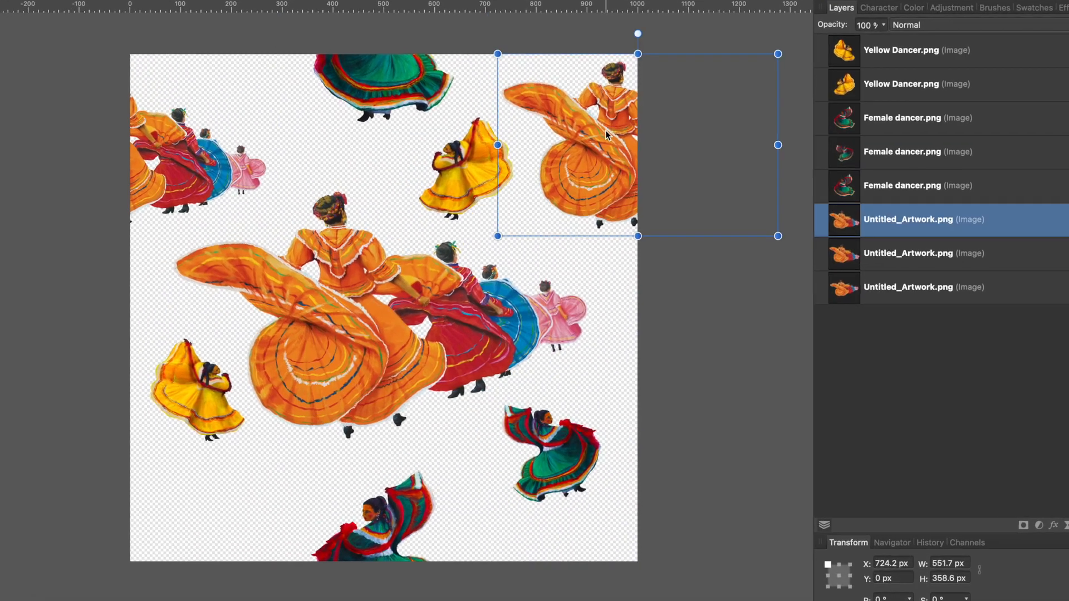
shift+click(918, 254)
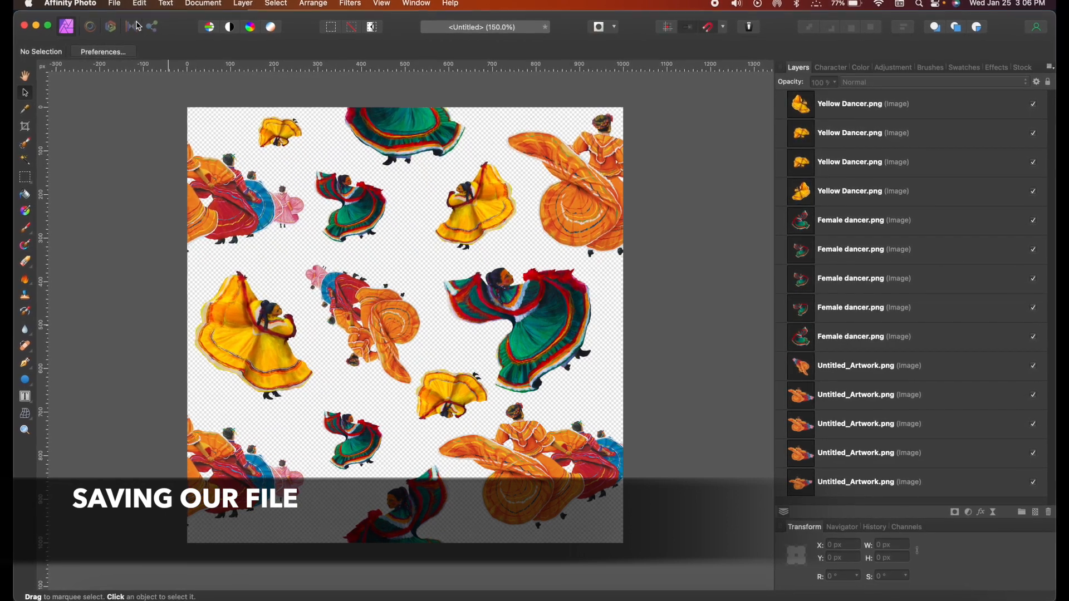
- Start a PNG export of the whole document at 1000 × 1000 px, and name the file Tile
click(115, 4)
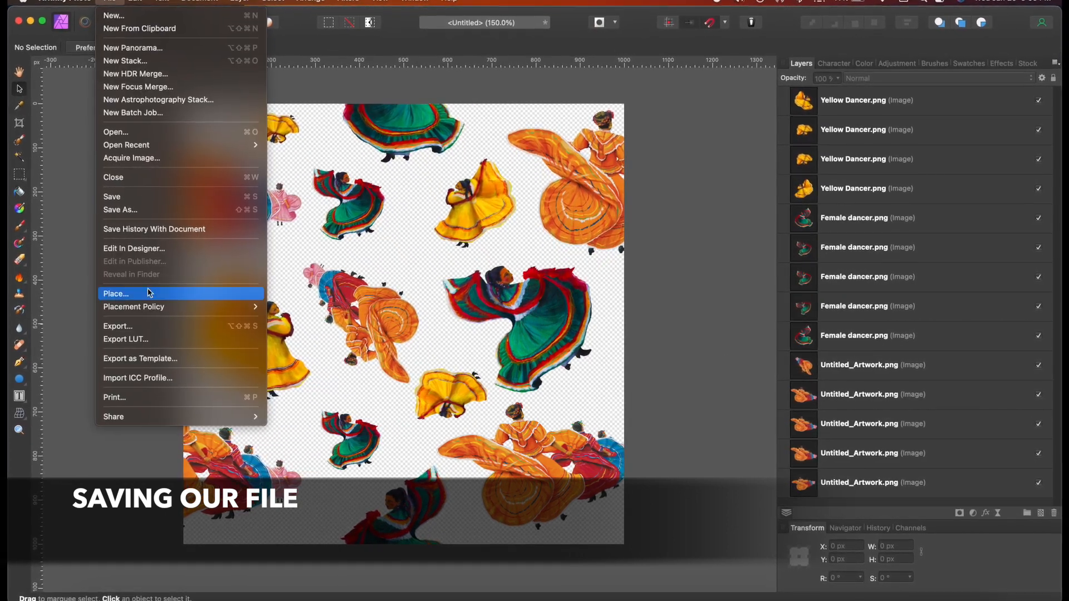
click(117, 327)
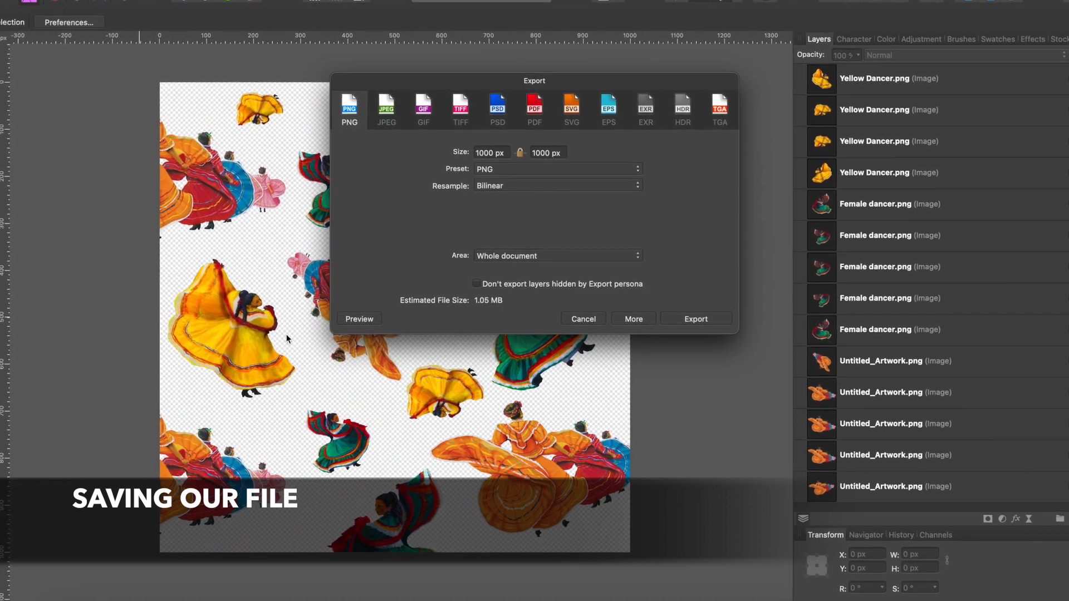
click(688, 319)
text(Tile)
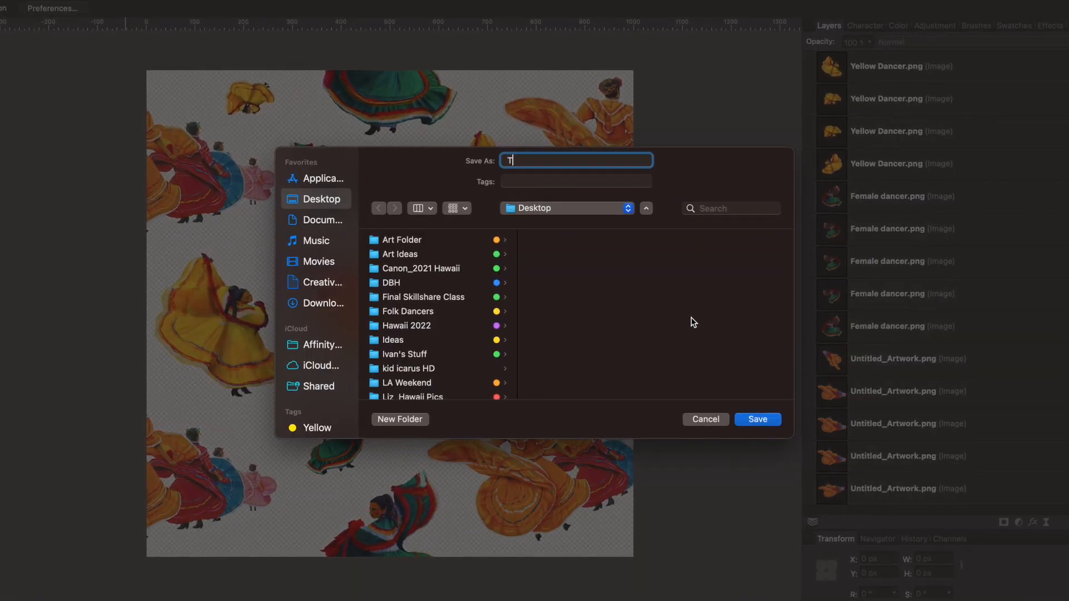
text( Pattern)
key(BackSpace)
key(BackSpace)
key(BackSpace)
key(BackSpace)
key(BackSpace)
key(BackSpace)
key(BackSpace)
key(BackSpace)
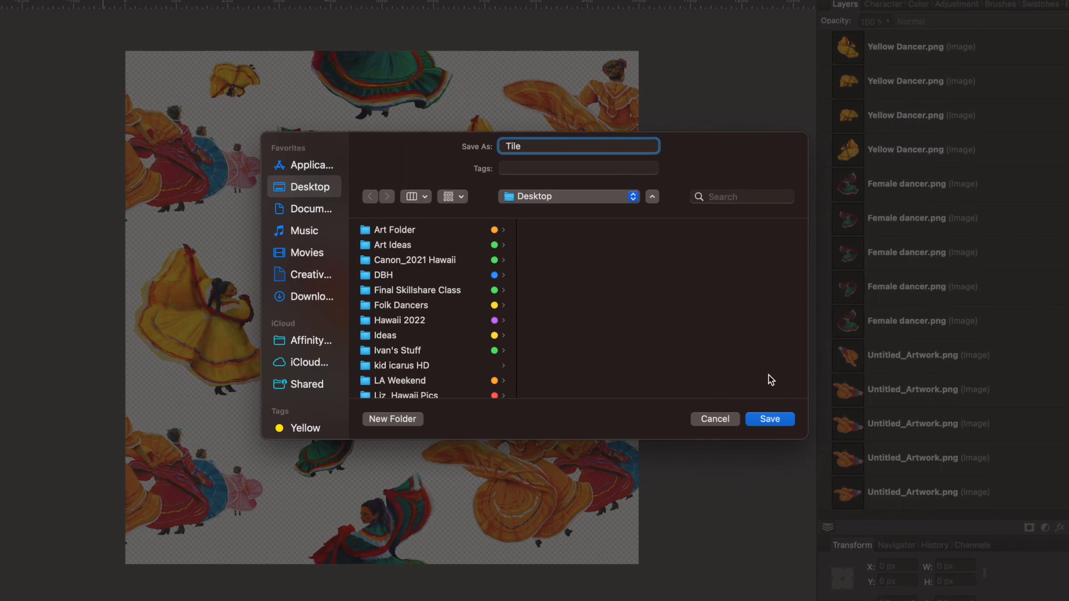
- Complete the export's file name as Tile Pattern and save the PNG to the Desktop
text(Pattern)
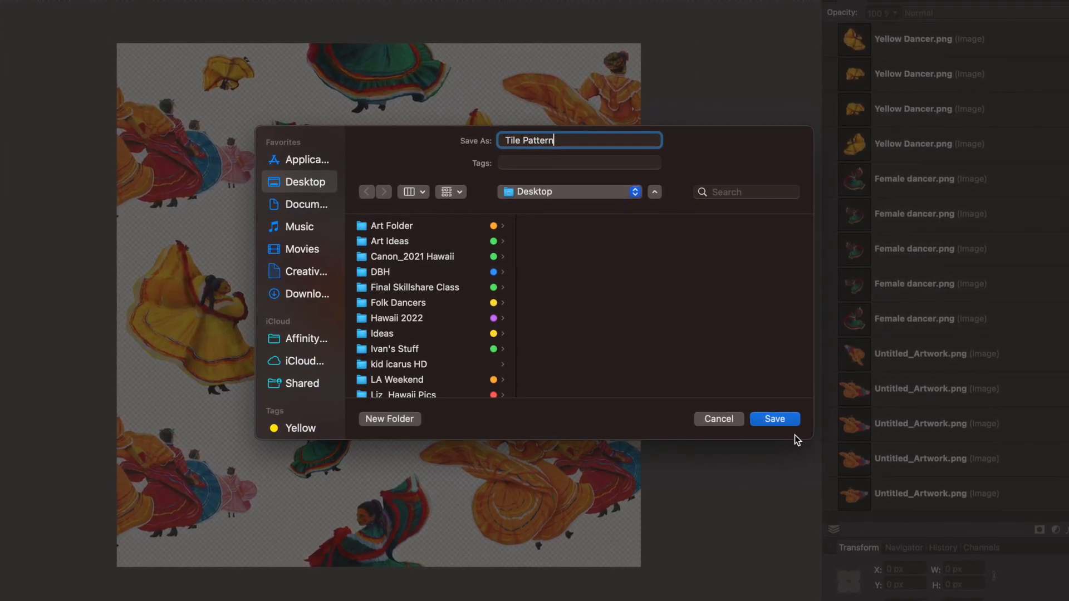
click(778, 422)
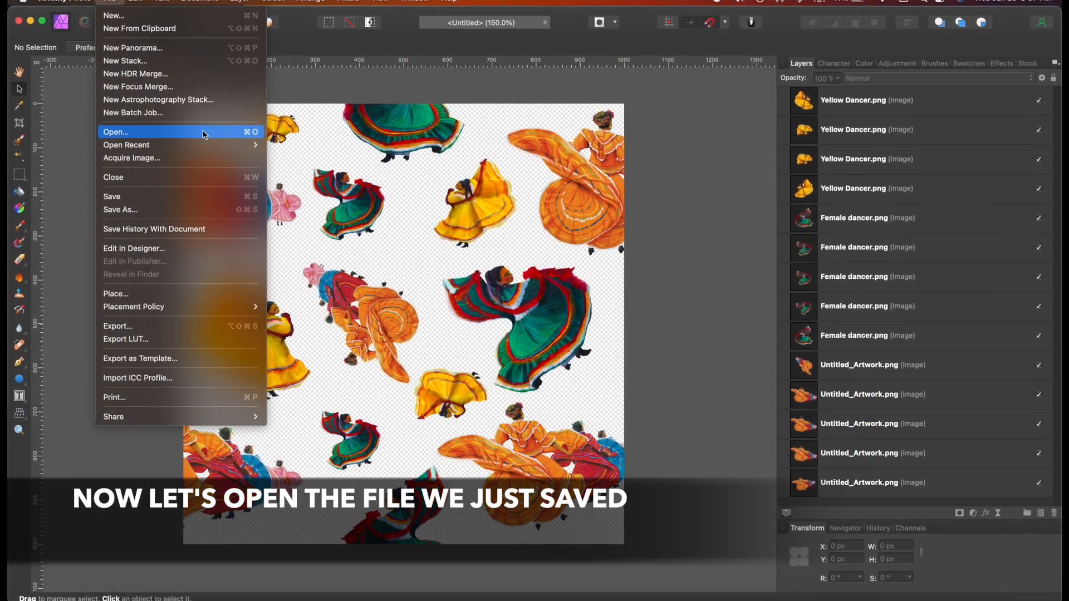
- Open Tile Pattern.png from the Desktop, and create a new pattern layer from its whole Background layer
click(202, 132)
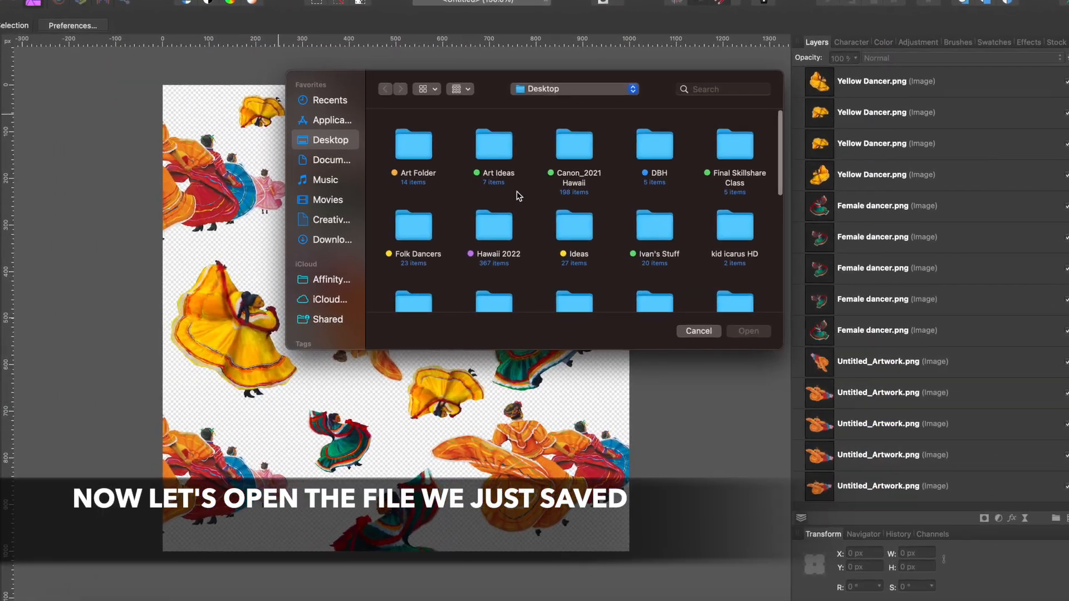
scroll(517, 195, down, 10)
click(499, 259)
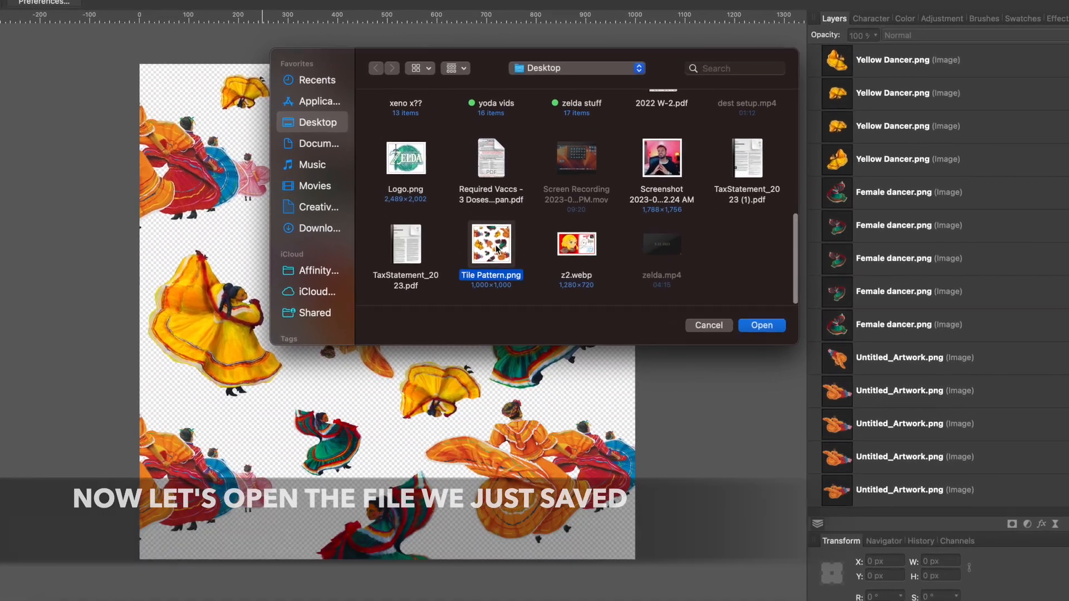
click(771, 325)
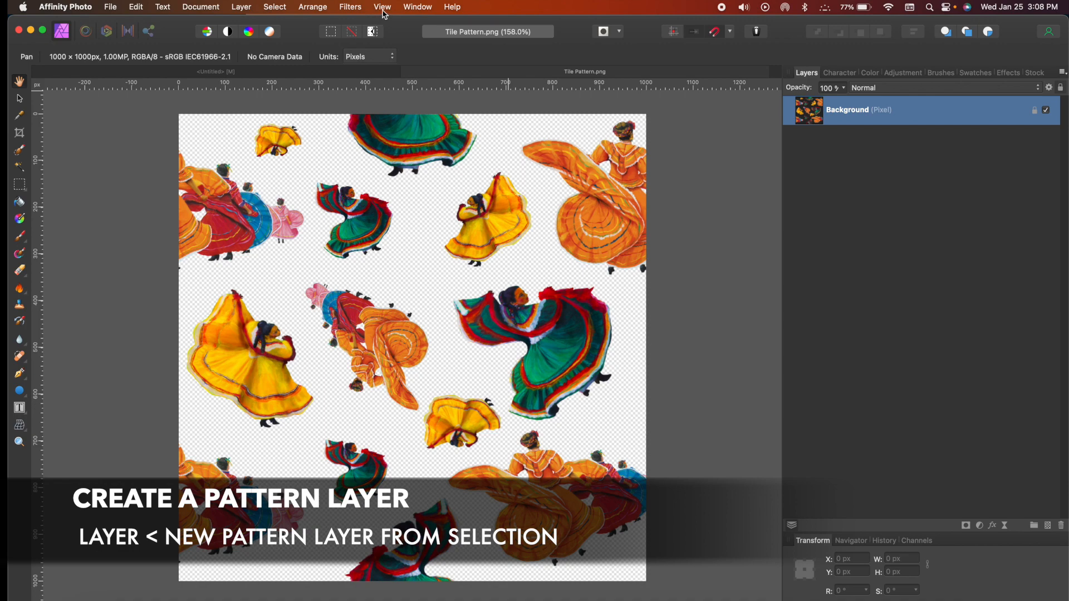
click(251, 6)
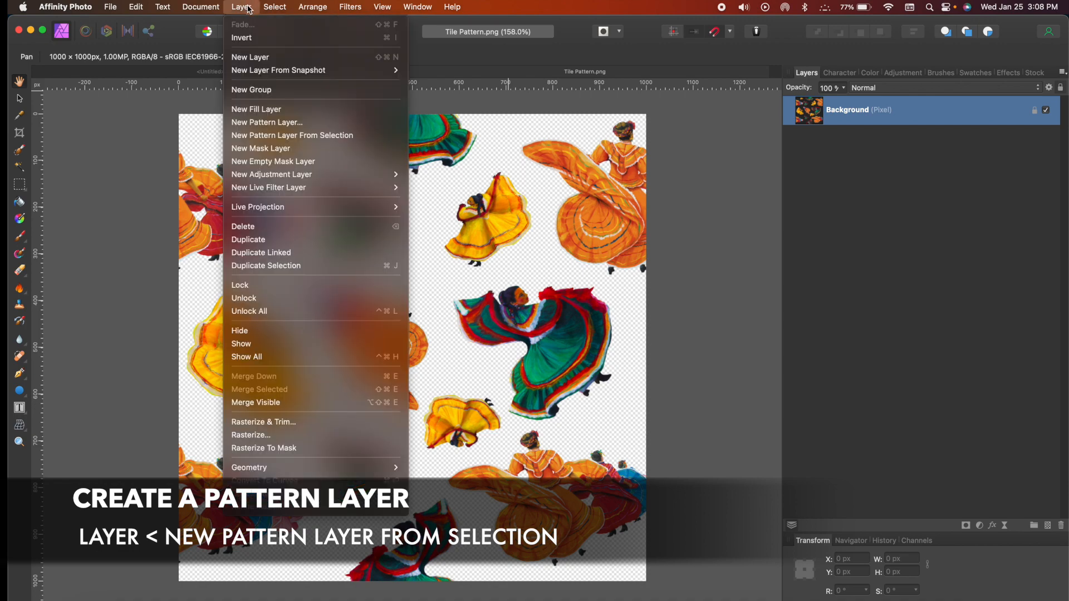
click(271, 135)
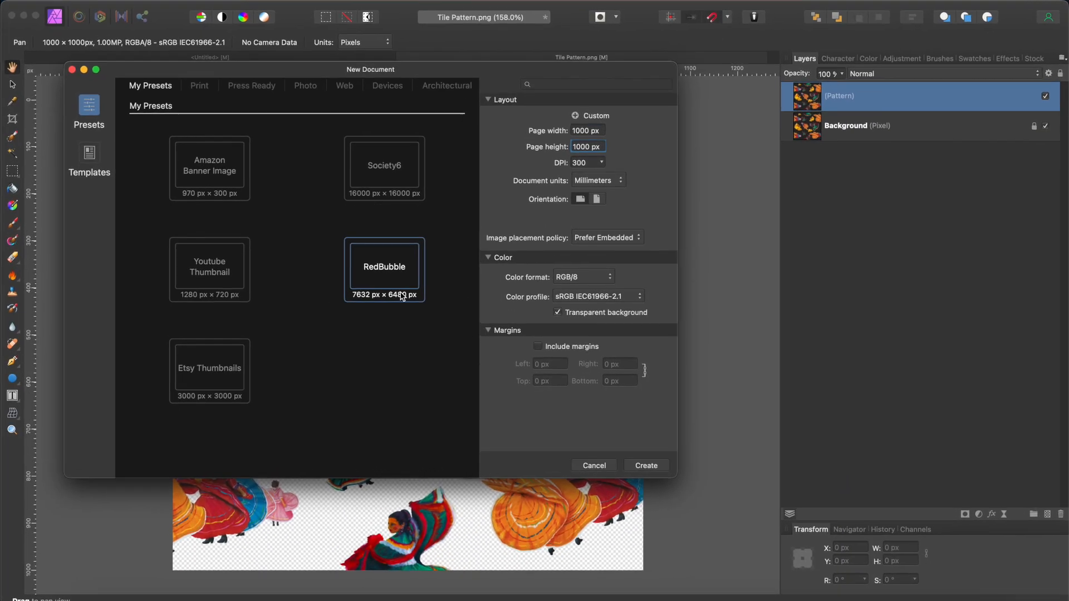
- Create a new transparent 7632 × 6480 px document from the RedBubble preset
click(380, 262)
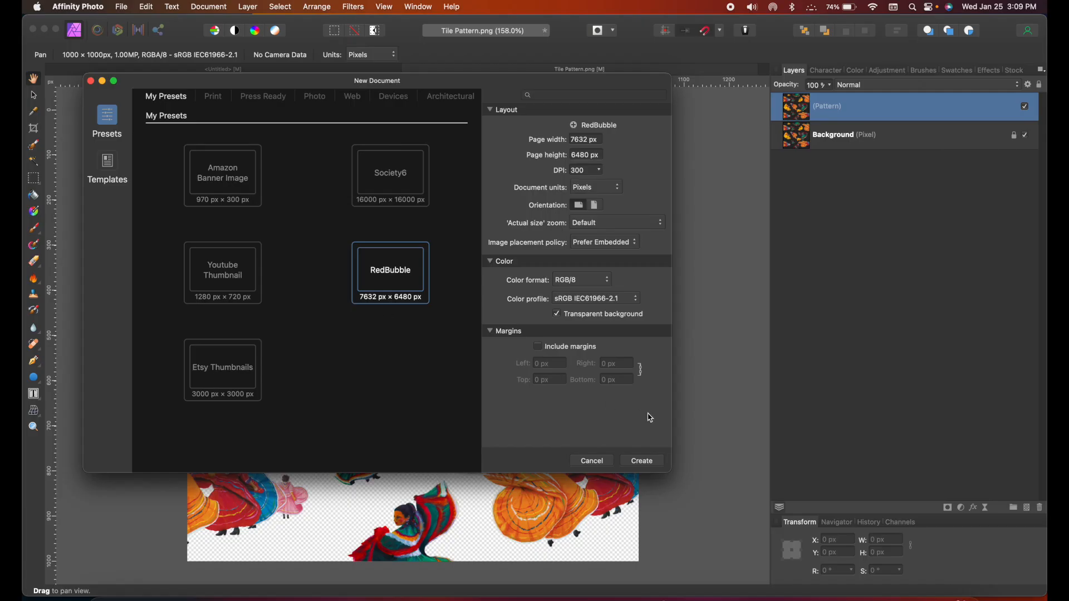
click(644, 461)
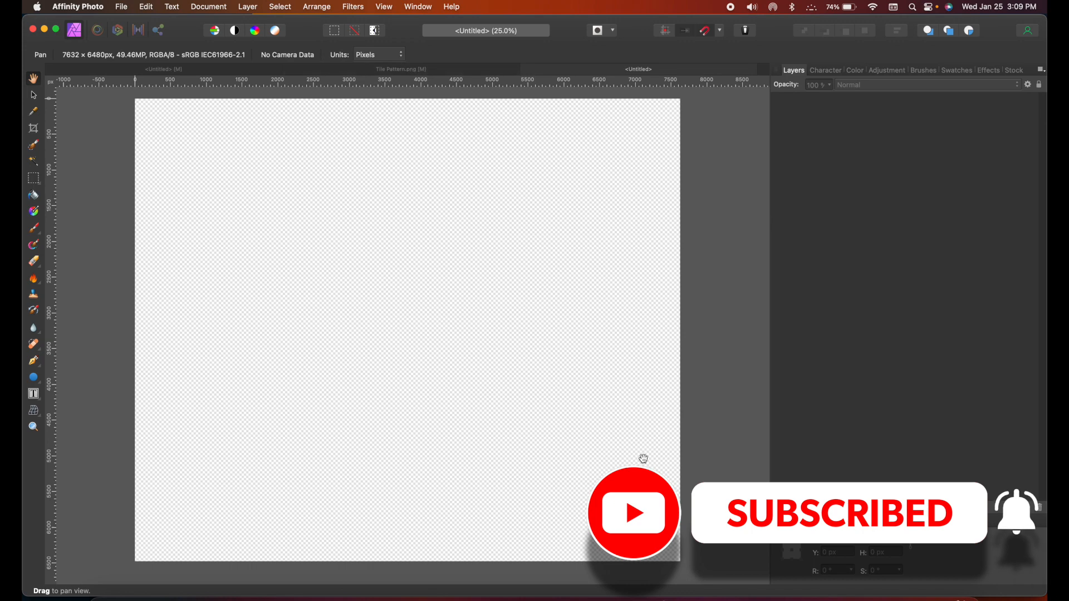
- Copy the pattern layer from Tile Pattern.png and paste it into the blank 7632 × 6480 px document
click(480, 75)
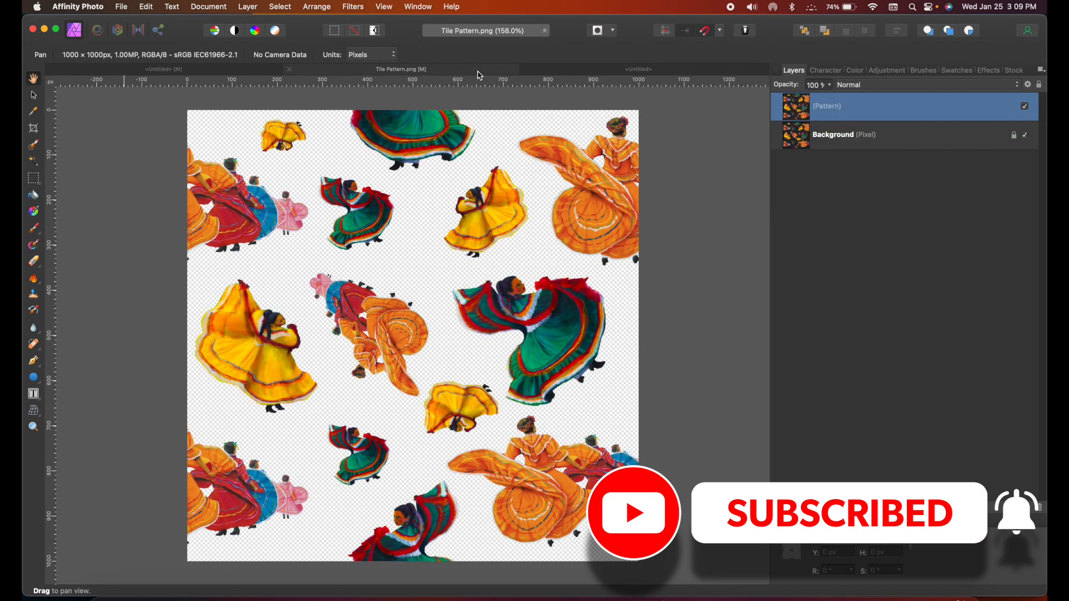
right_click(832, 120)
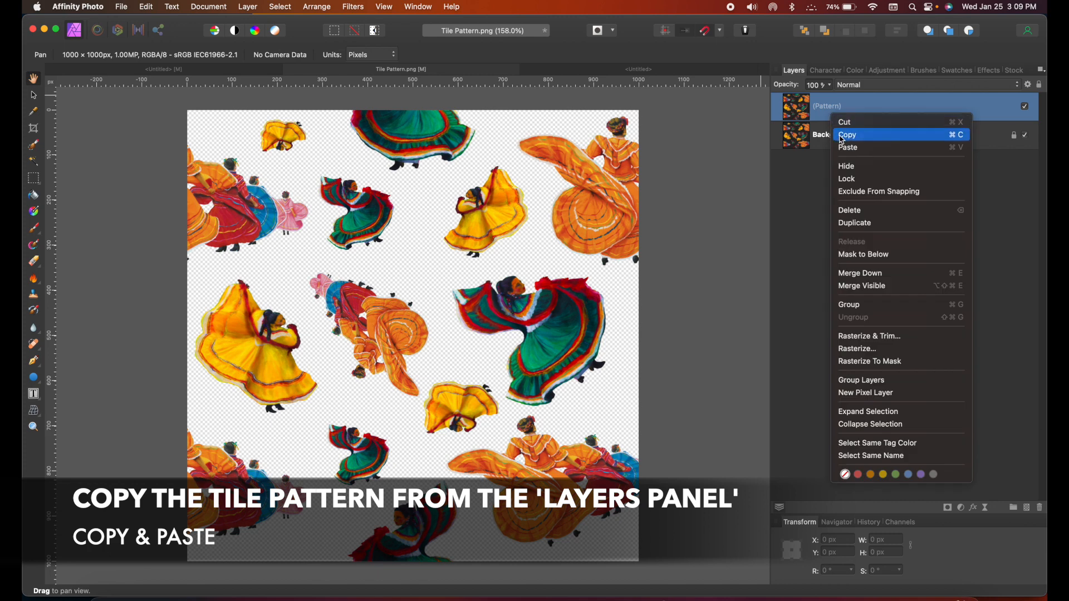
click(843, 136)
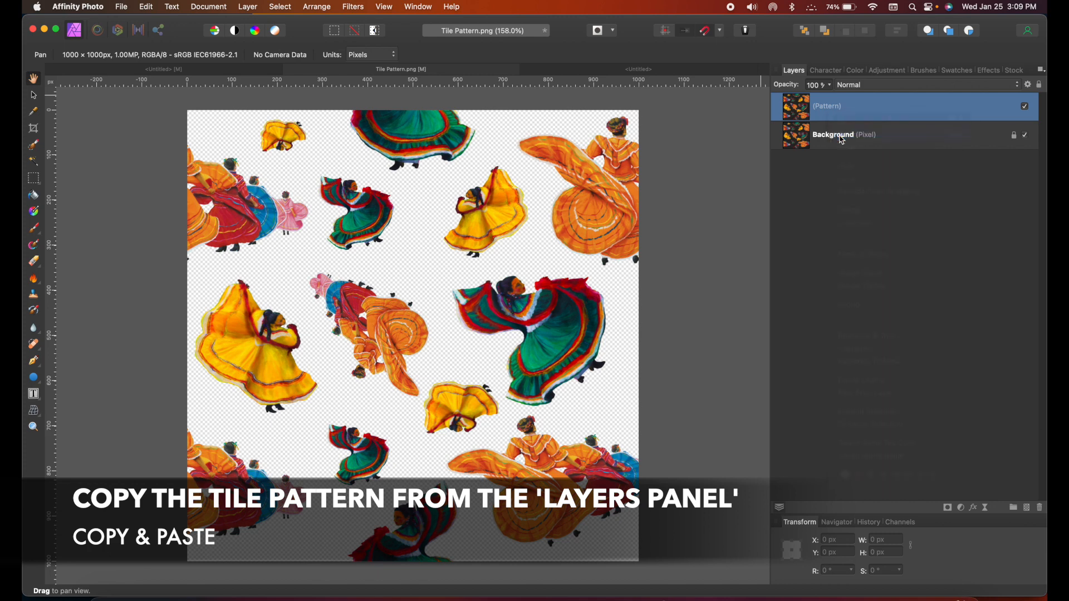
click(586, 71)
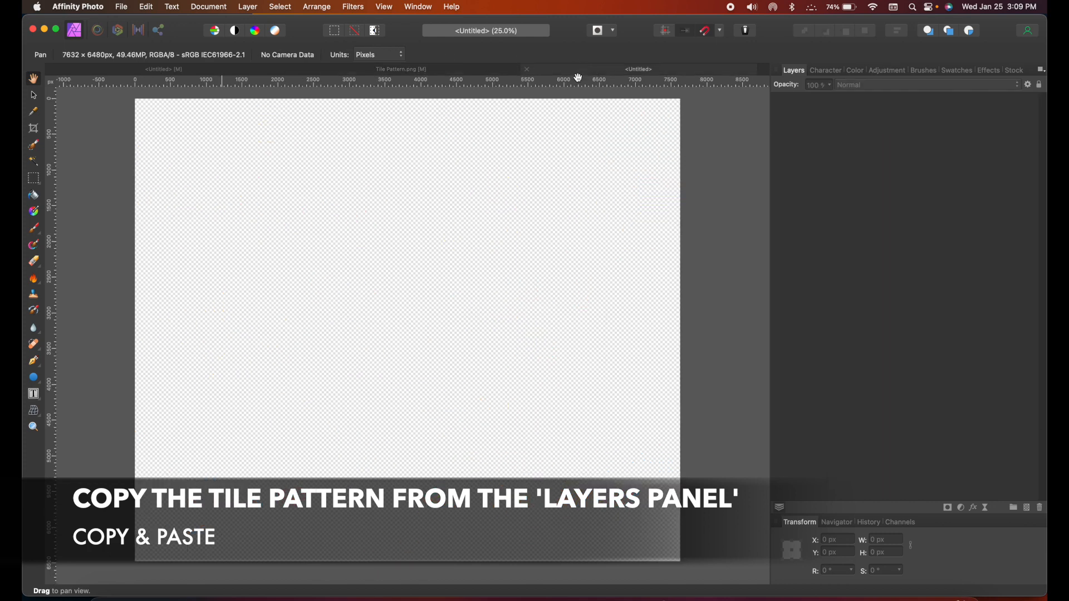
right_click(414, 340)
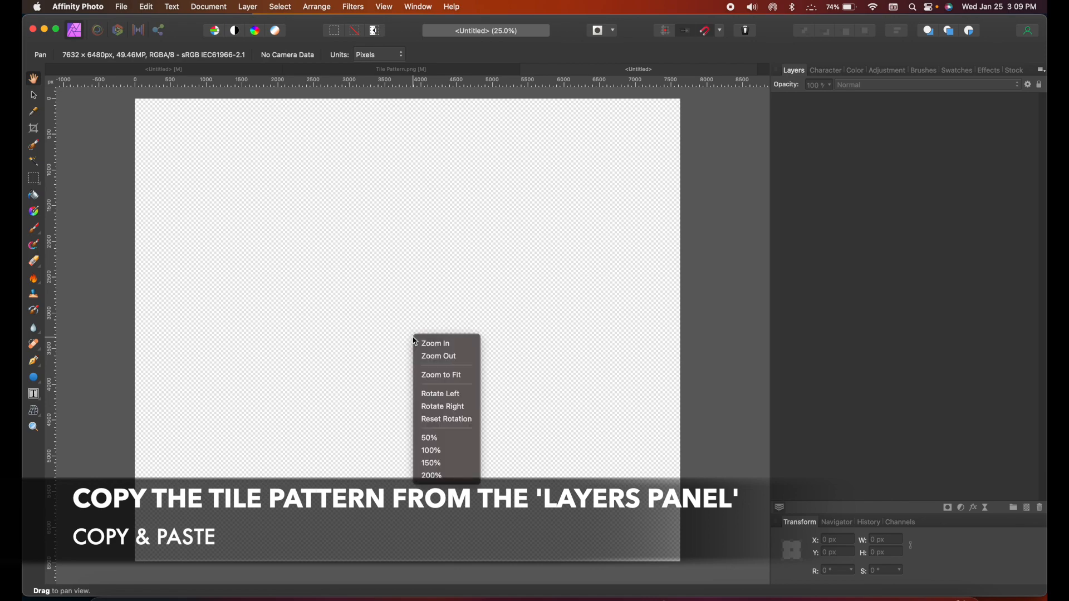
click(362, 291)
key(super+v)
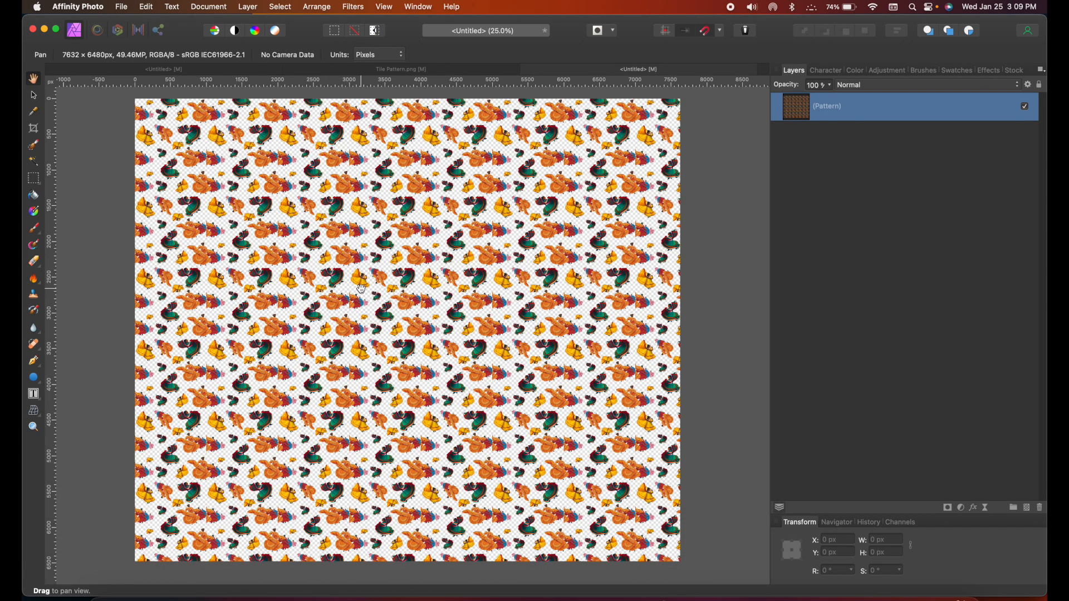
- Tilt the pattern layer slightly counterclockwise and enlarge its repeating tile to about 3278 px square, finishing with a small size reduction
scroll(362, 289, down, 1)
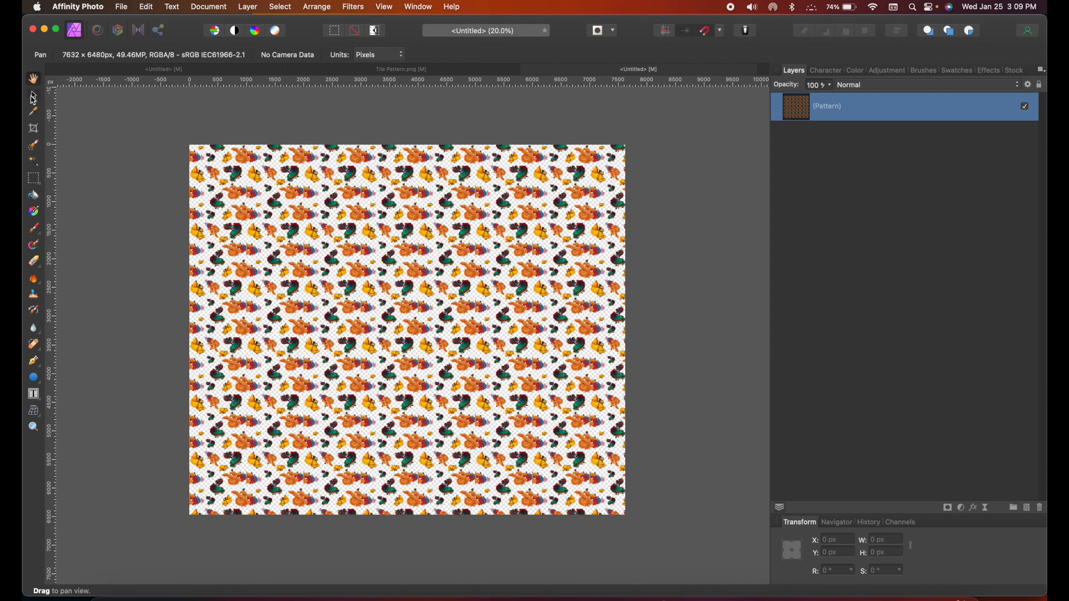
click(33, 98)
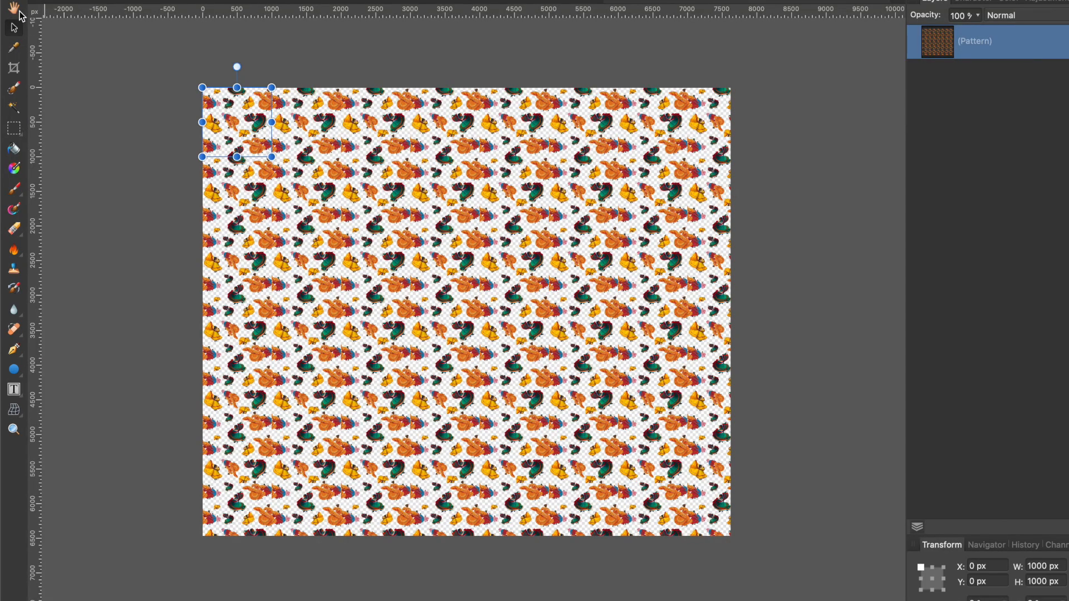
drag(271, 158, 350, 236)
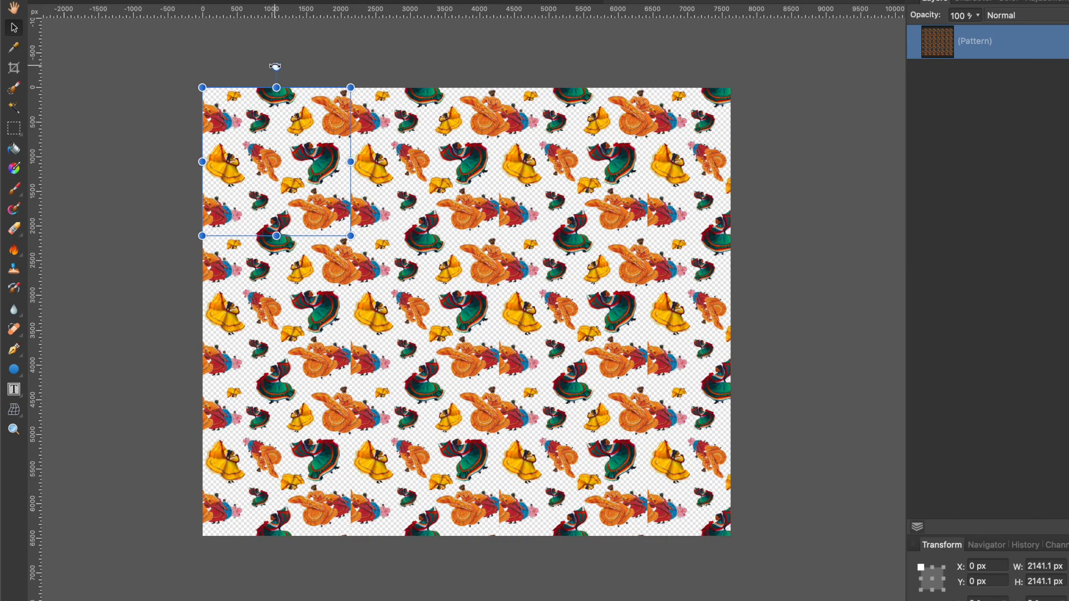
mouse_move(275, 66)
mouse_down()
mouse_move(230, 66)
mouse_move(306, 83)
mouse_move(323, 112)
mouse_move(245, 89)
mouse_move(227, 106)
mouse_move(268, 67)
mouse_up()
drag(357, 228, 452, 289)
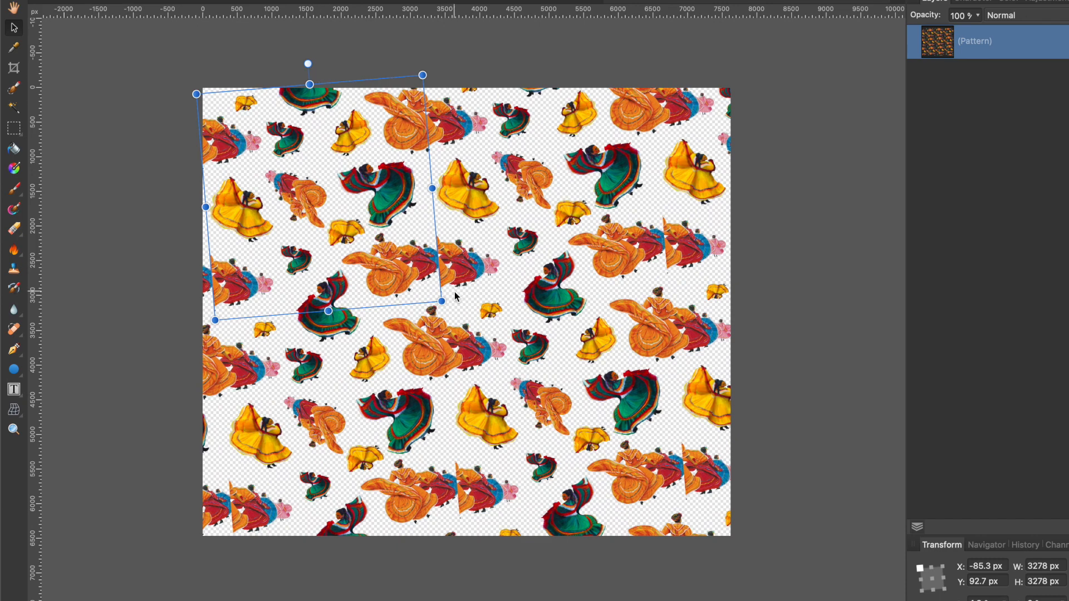
drag(436, 299, 427, 290)
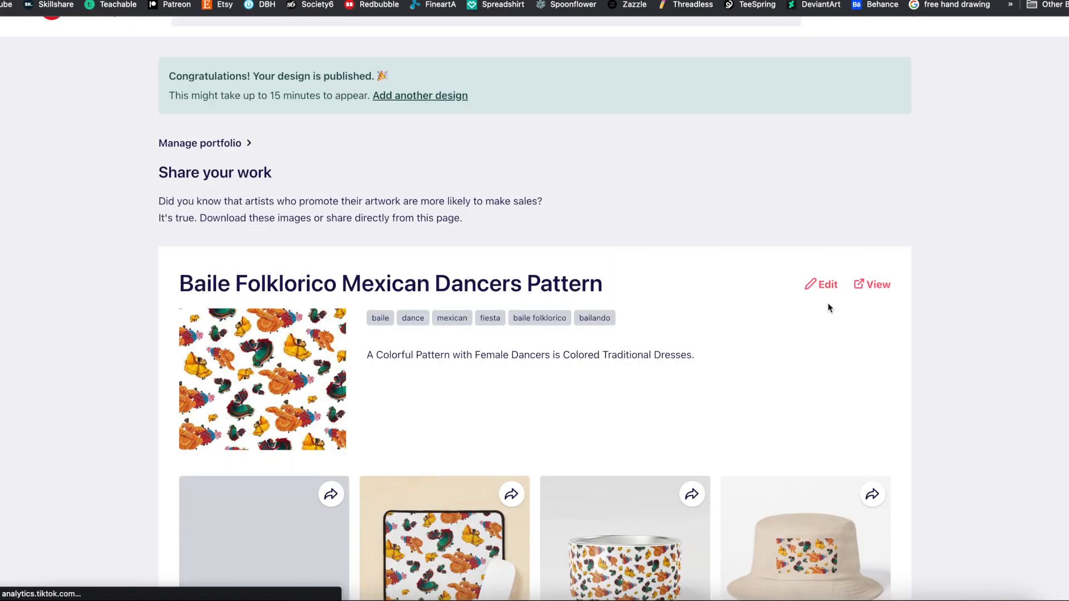
- In the web browser, look through the product previews of the published Baile Folklorico Mexican Dancers Pattern design
scroll(828, 305, down, 3)
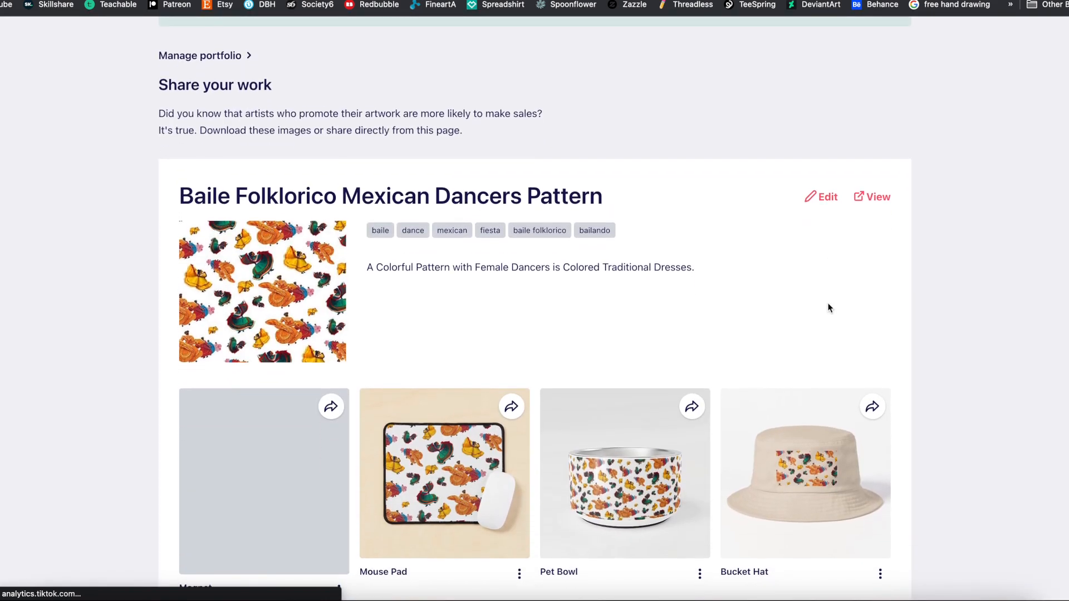
scroll(828, 308, down, 2)
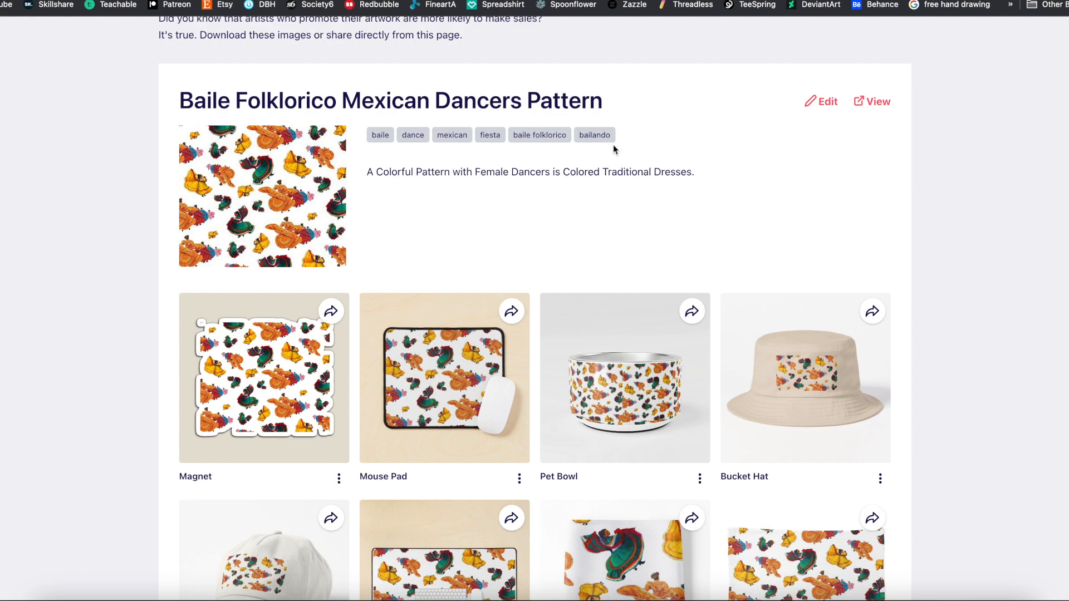
scroll(905, 340, down, 8)
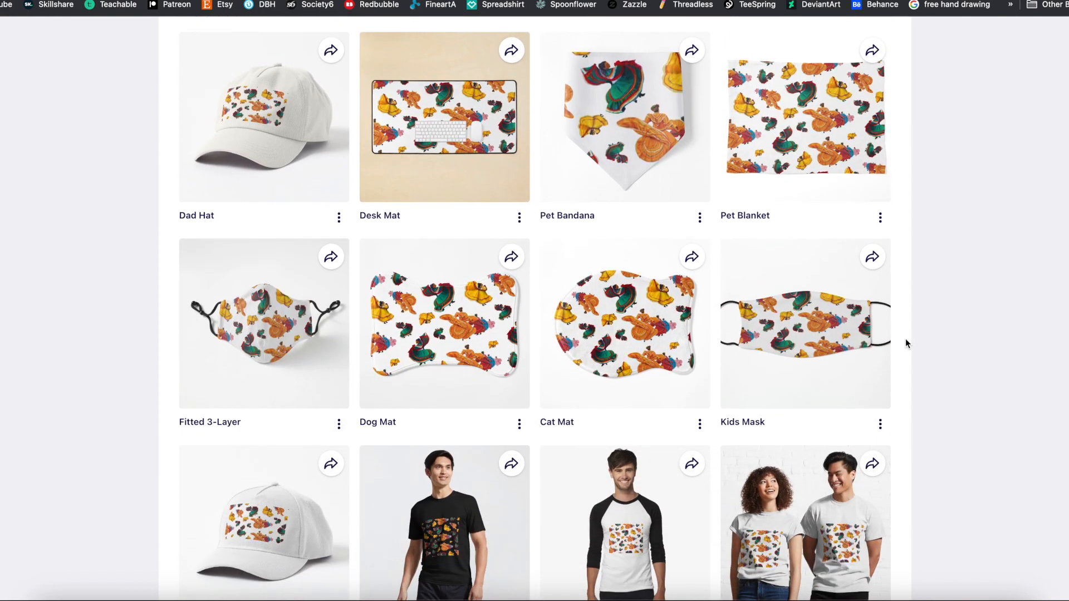
scroll(905, 344, down, 12)
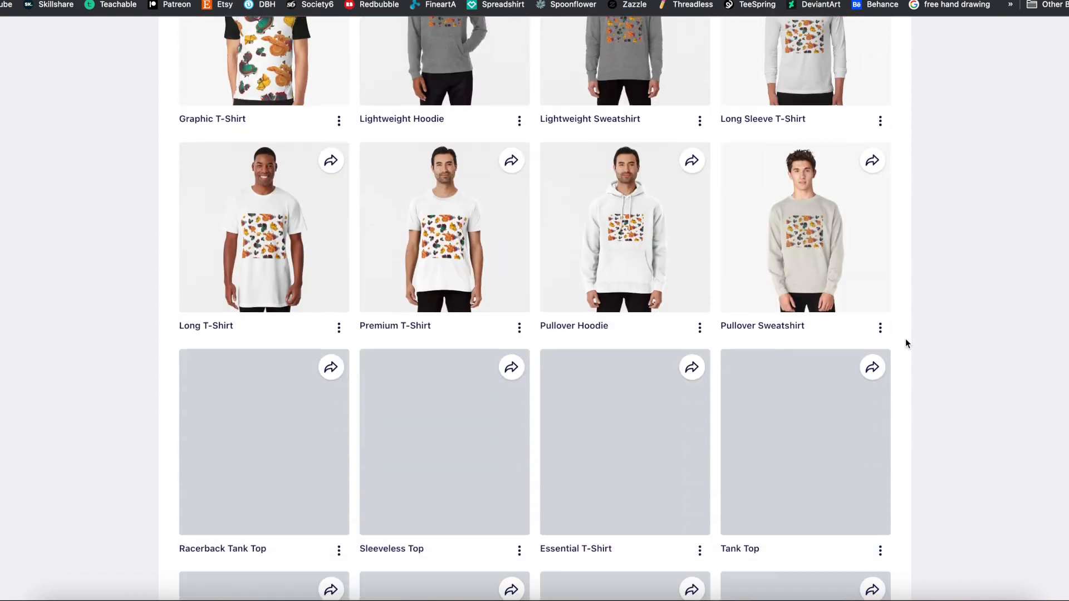
scroll(905, 344, down, 3)
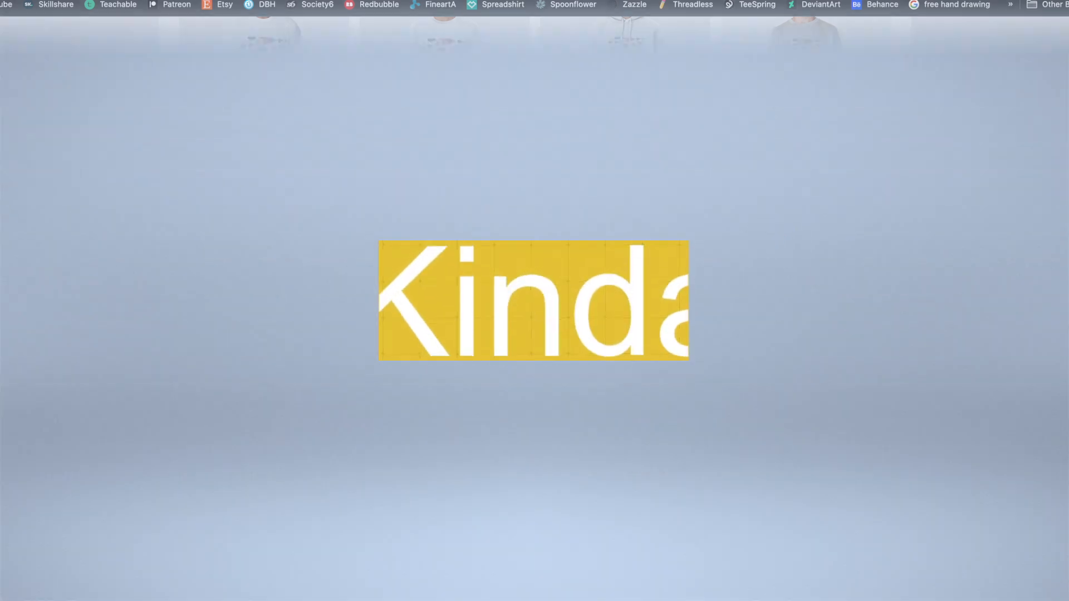